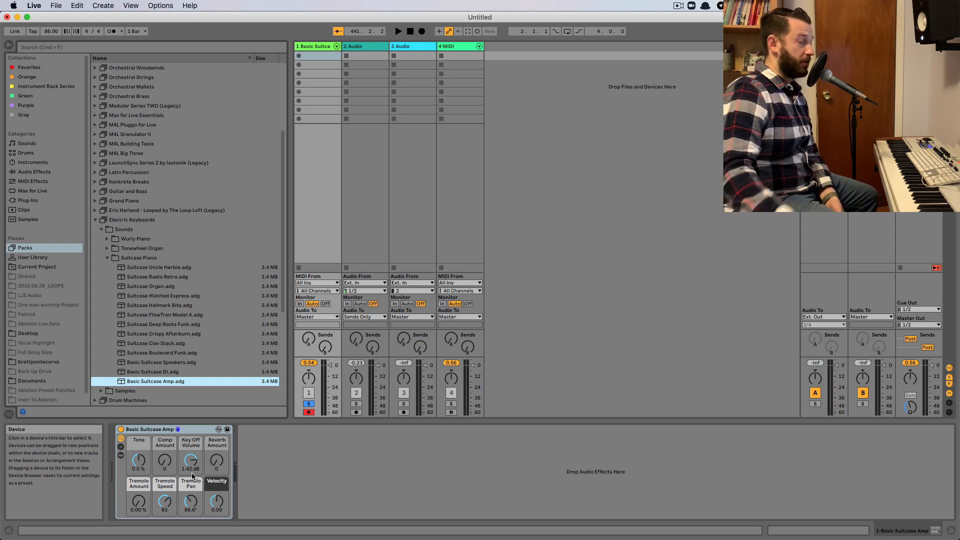
Collapse the Basic Suitcase Amp rack and add a Reverb audio effect after it.
double_click(162, 430)
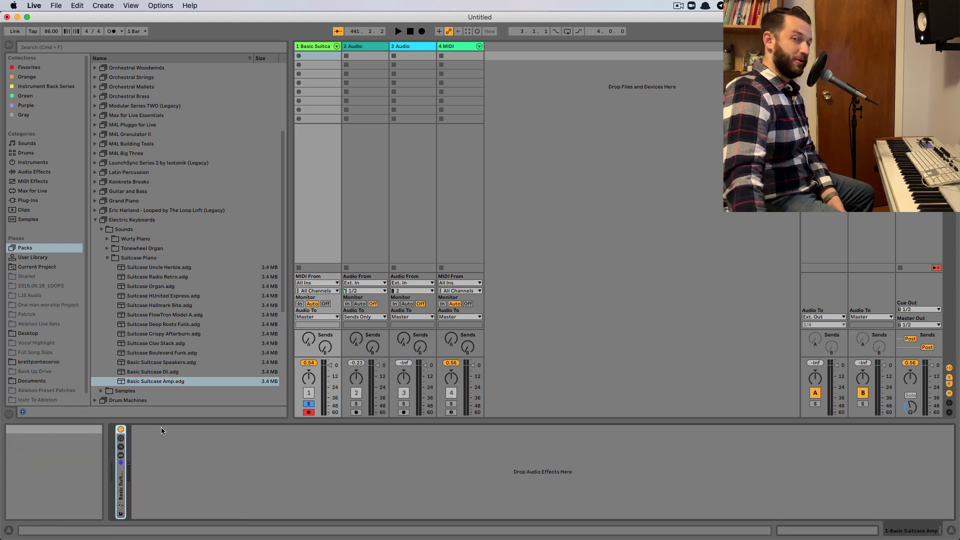
left_click(33, 173)
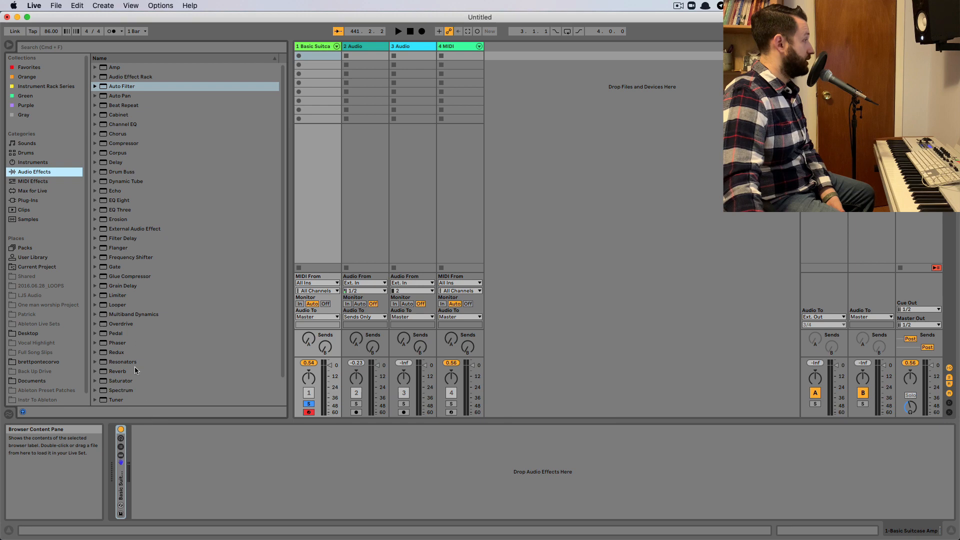
scroll(135, 370, "down", 3)
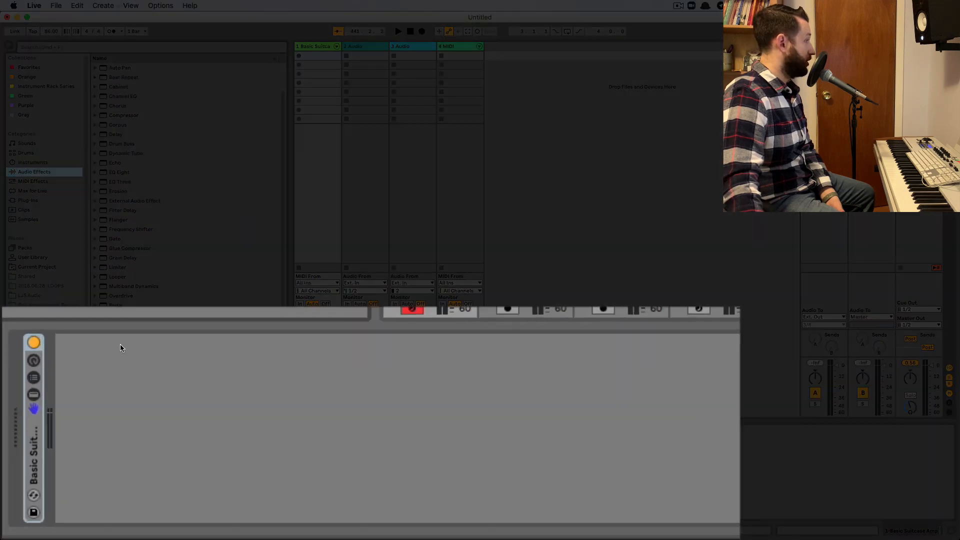
left_click_drag(120, 344, 181, 465)
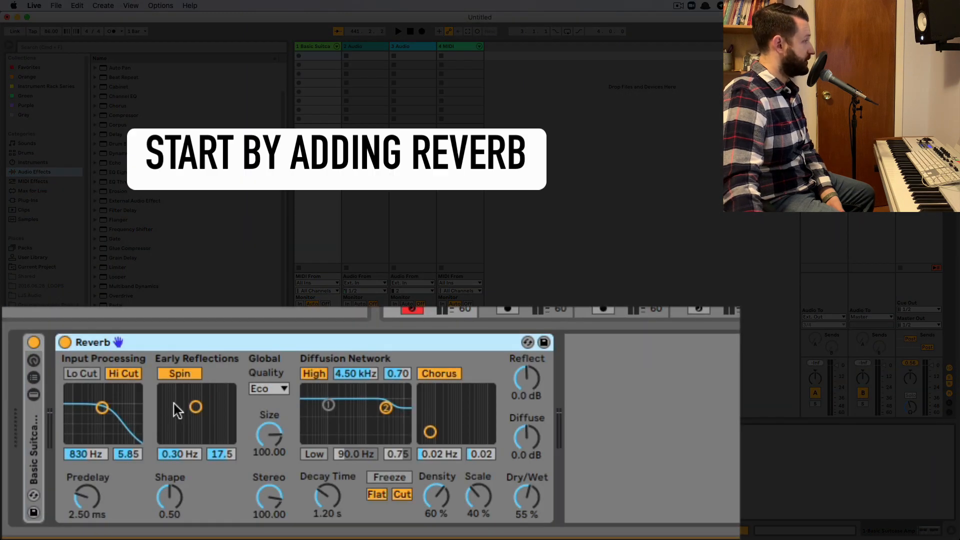
In the Reverb, switch off Hi Cut, Spin, the High diffusion filter and Chorus, and switch on Lo Cut.
left_click(126, 375)
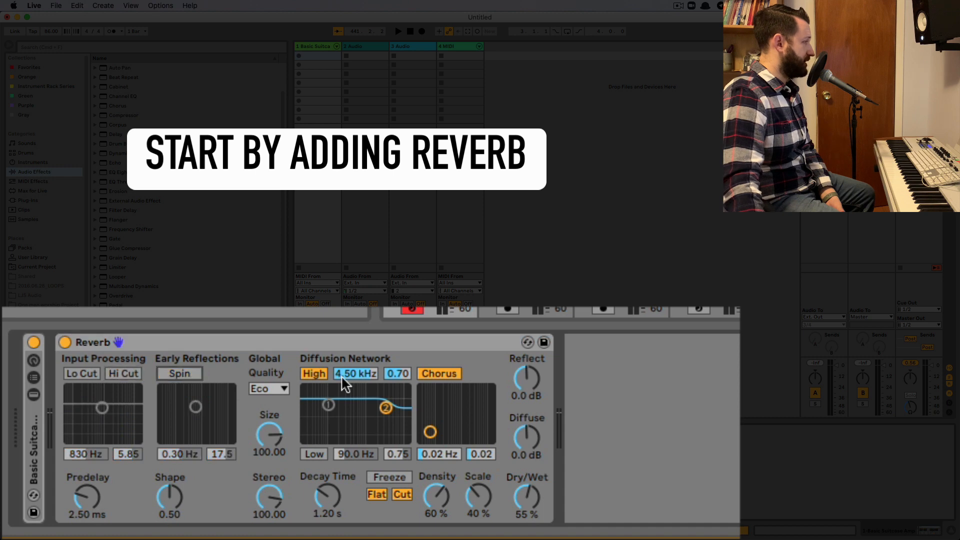
left_click(452, 375)
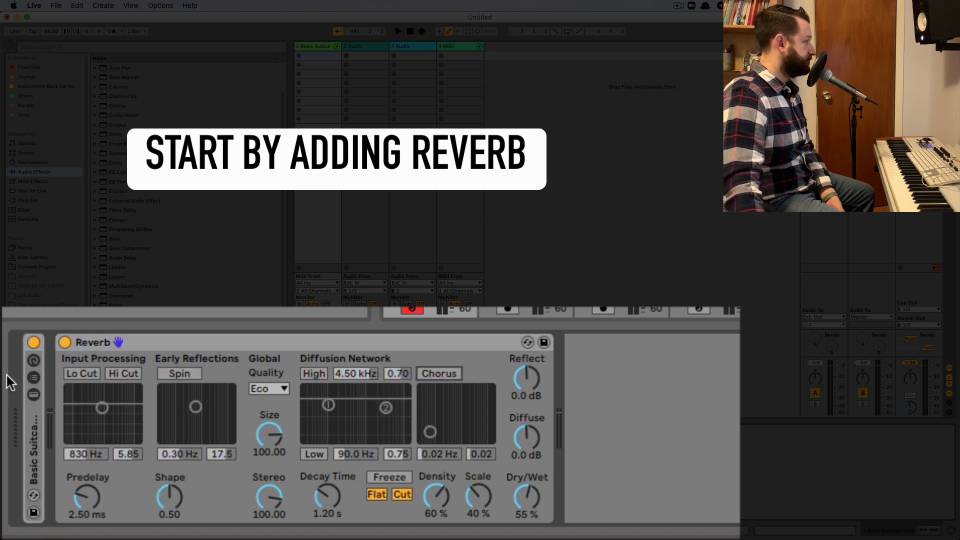
left_click(93, 379)
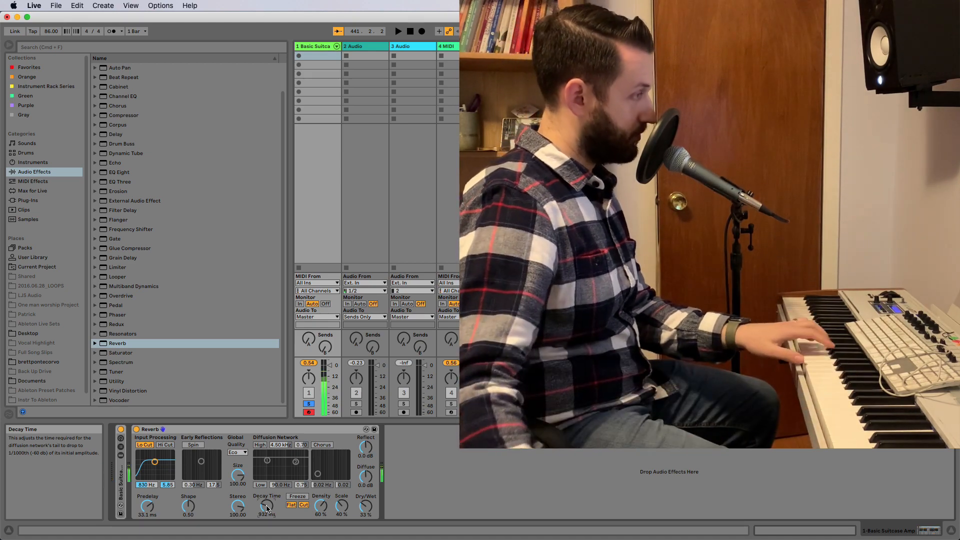
Bypass and reactivate the Reverb to compare the sound, and collapse the device.
left_click(136, 429)
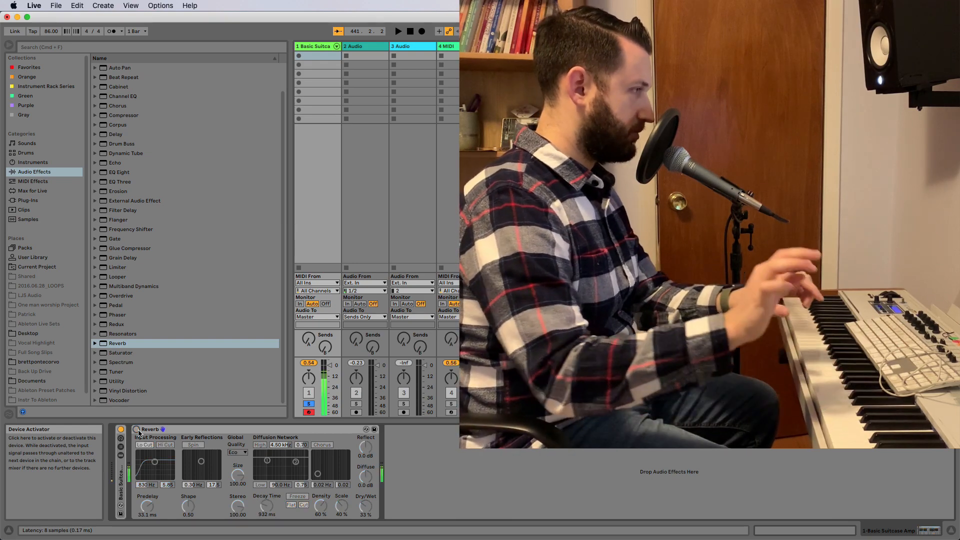
left_click(137, 430)
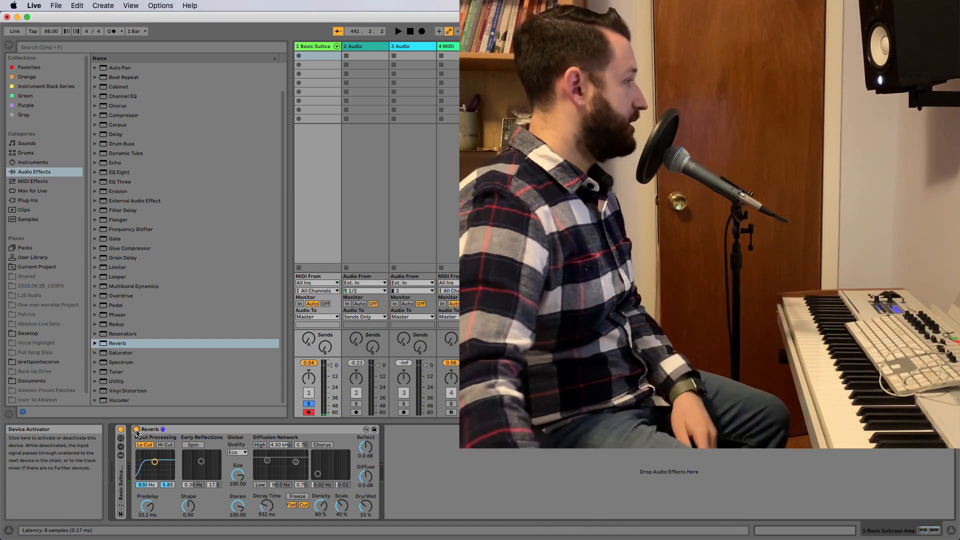
left_click(185, 432)
double_click(185, 431)
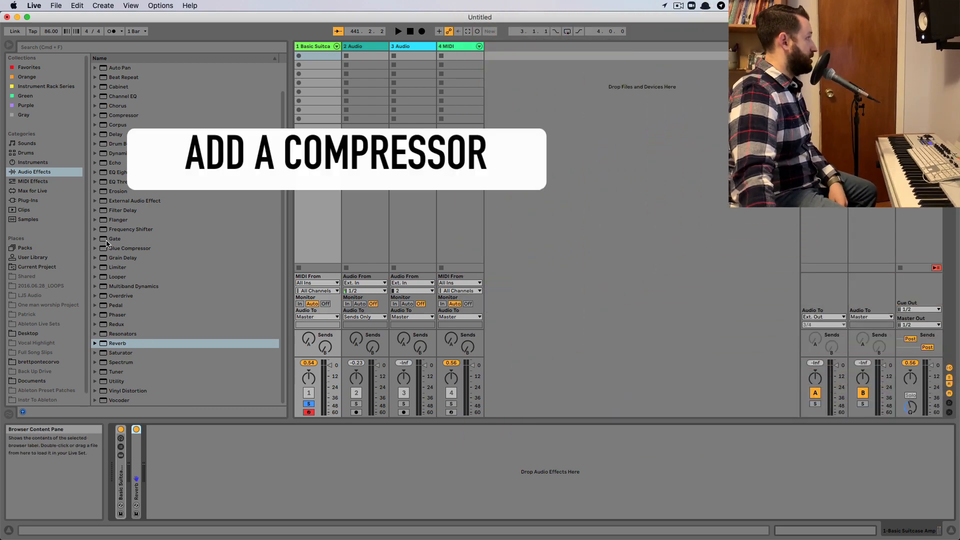
Add a Compressor after the Reverb and switch off its Makeup gain.
left_click_drag(124, 115, 173, 456)
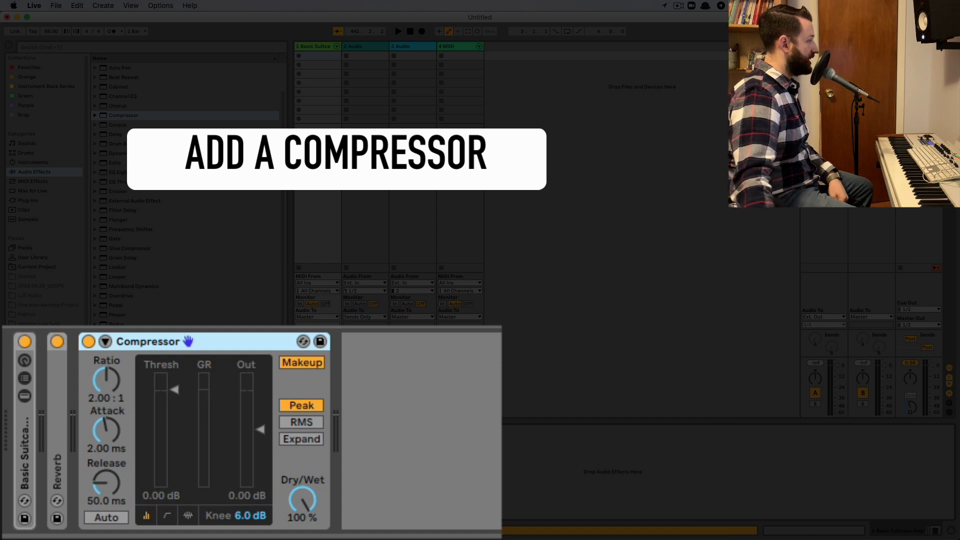
left_click(309, 364)
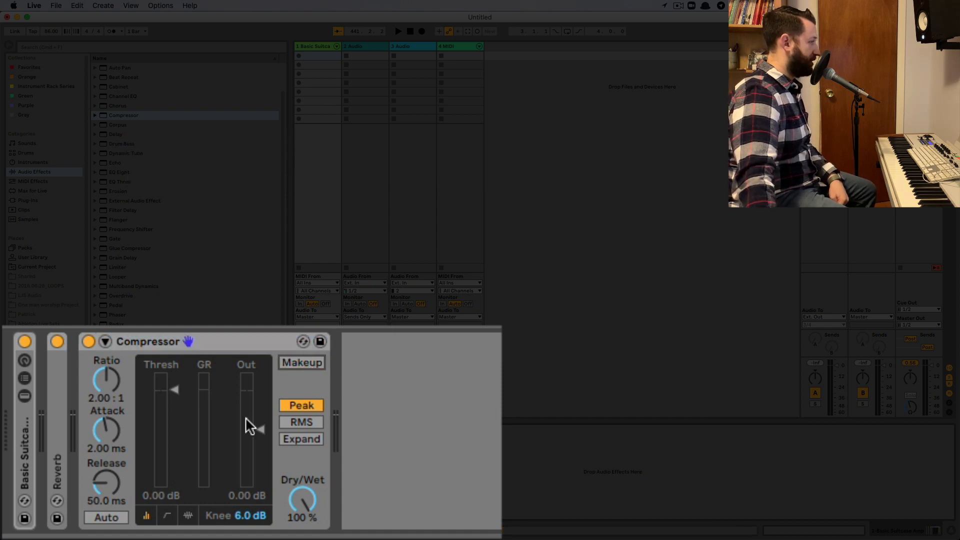
Set the Compressor's attack to 13.6 ms, threshold to -20.1 dB and output gain to 3 dB.
left_click(99, 441)
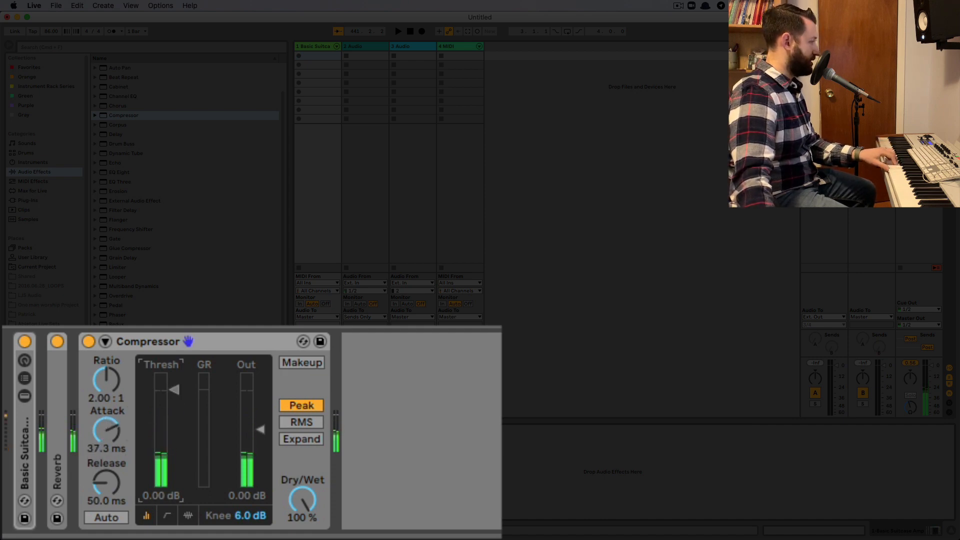
left_click_drag(174, 427, 106, 418)
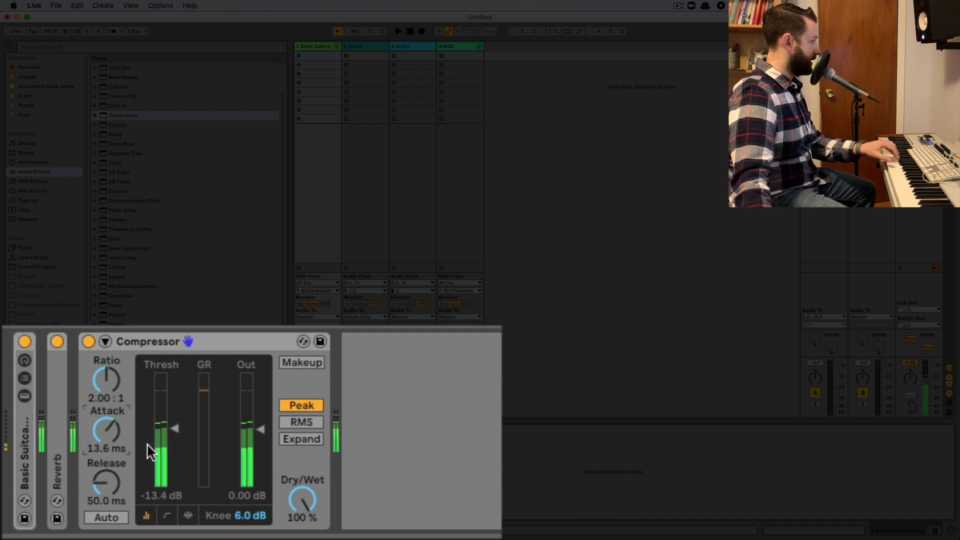
left_click_drag(174, 434, 174, 446)
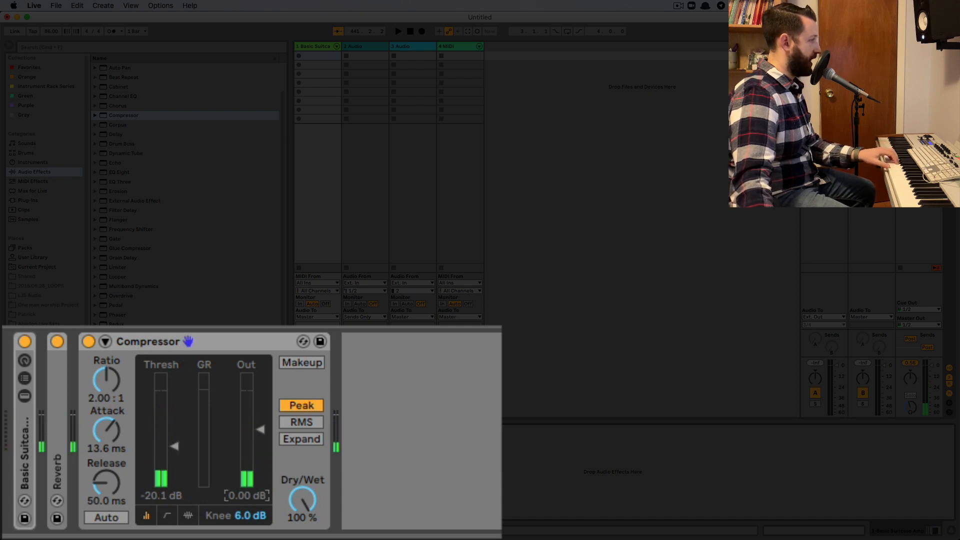
type("3")
key("Return")
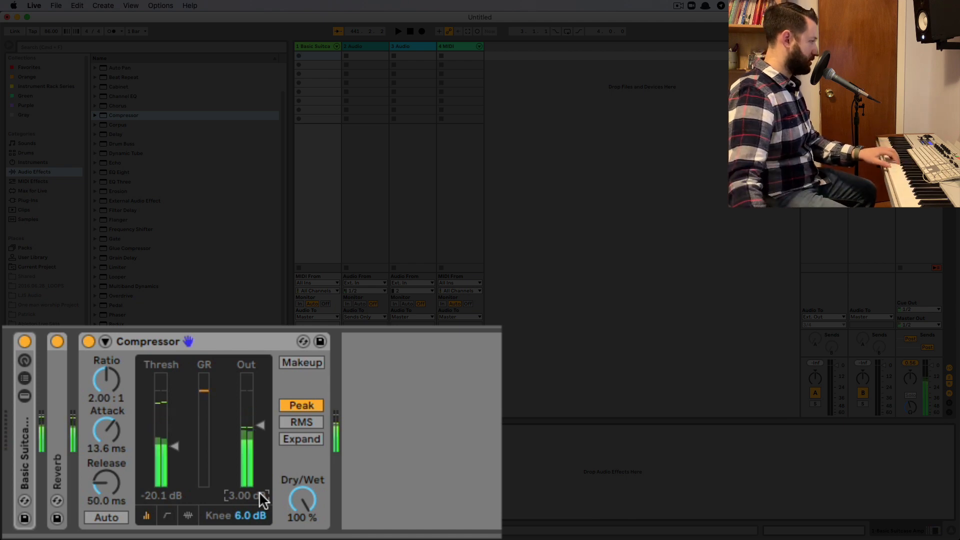
Bypass and reactivate the Compressor to compare the sound, and collapse the device.
left_click(90, 339)
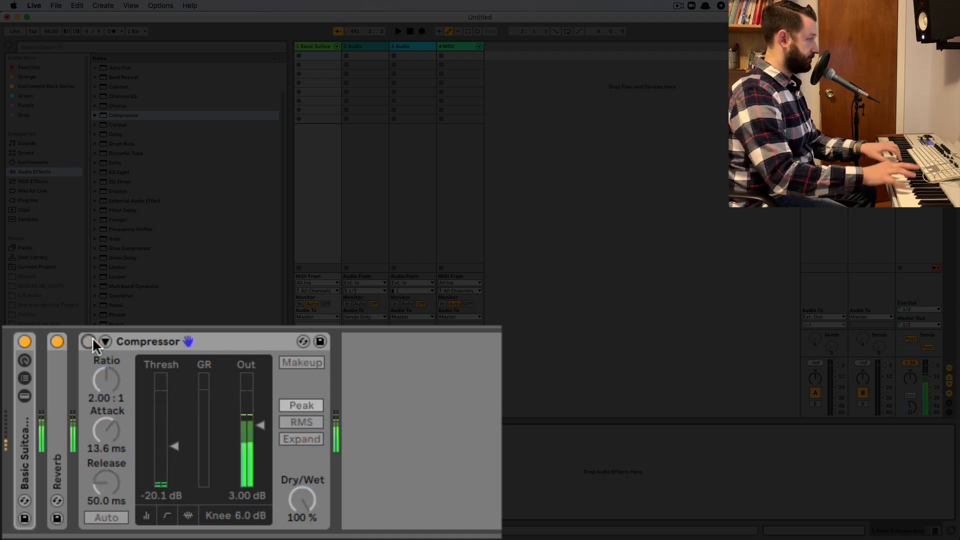
left_click(90, 339)
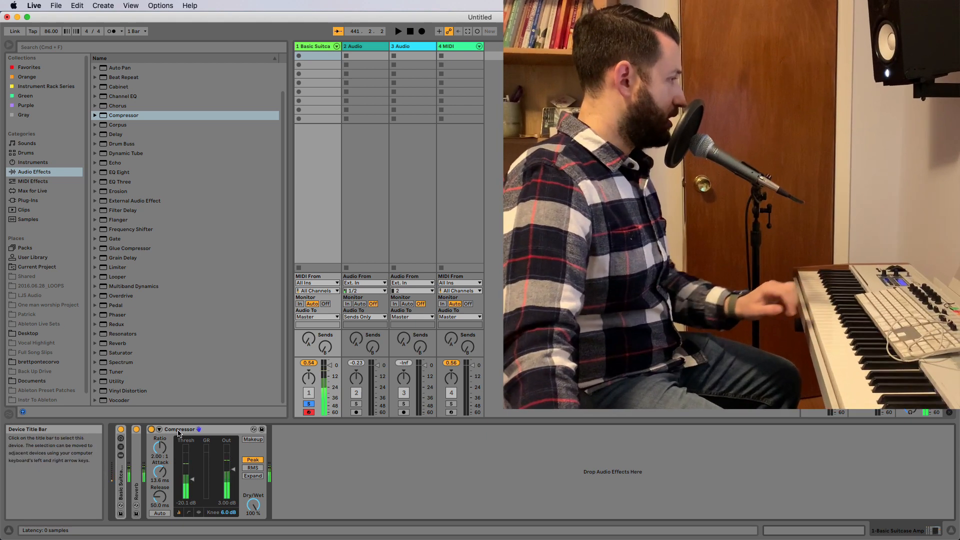
double_click(168, 431)
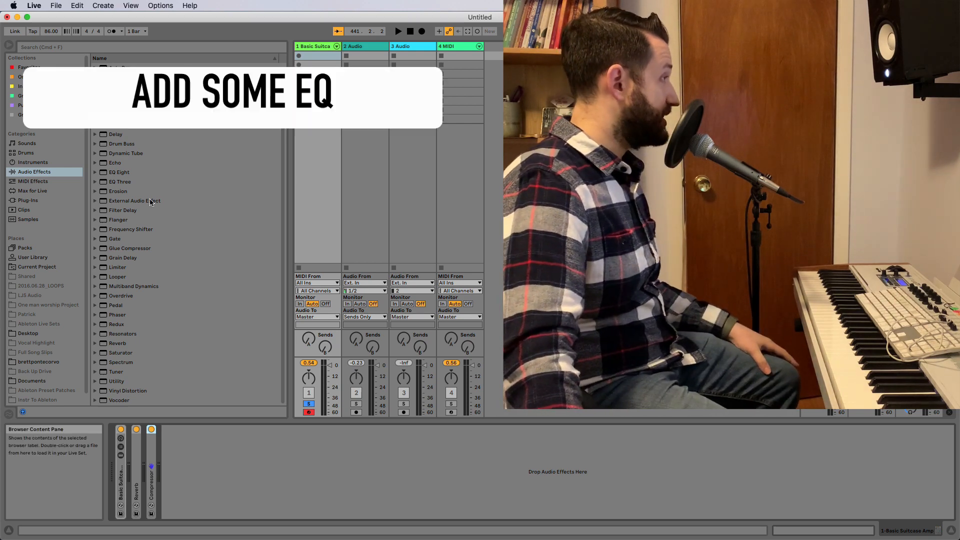
Add an EQ Eight after the Compressor and enlarge its expanded frequency display, with the browser hidden.
left_click_drag(120, 172, 215, 466)
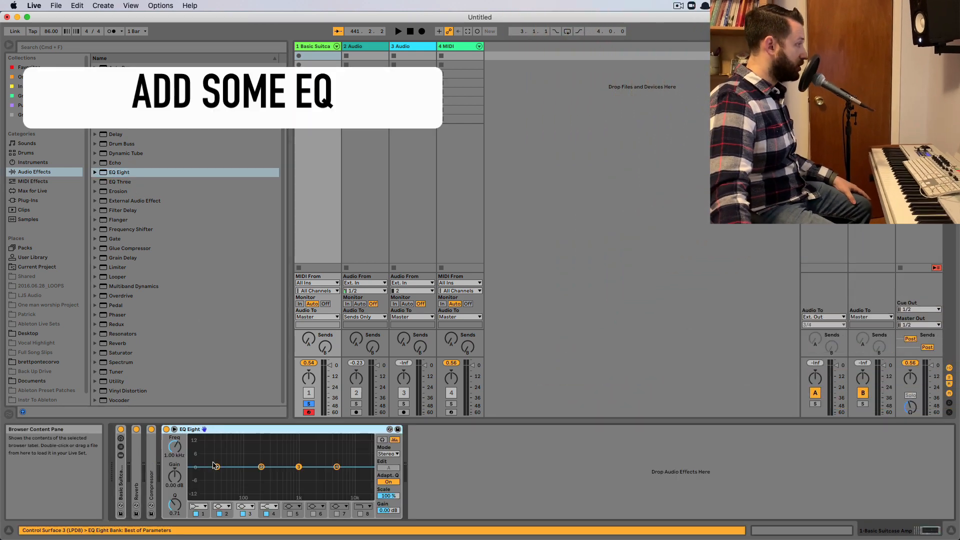
left_click(174, 429)
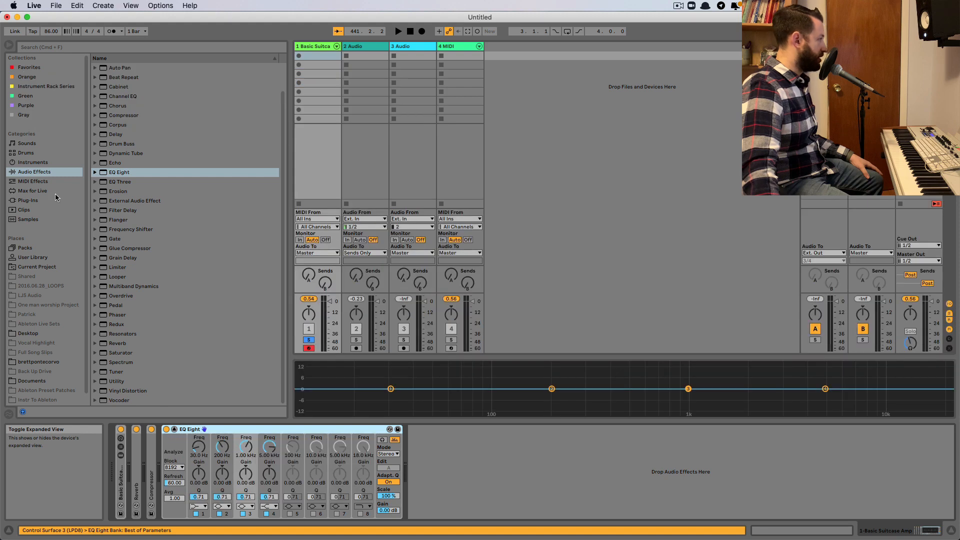
left_click(8, 45)
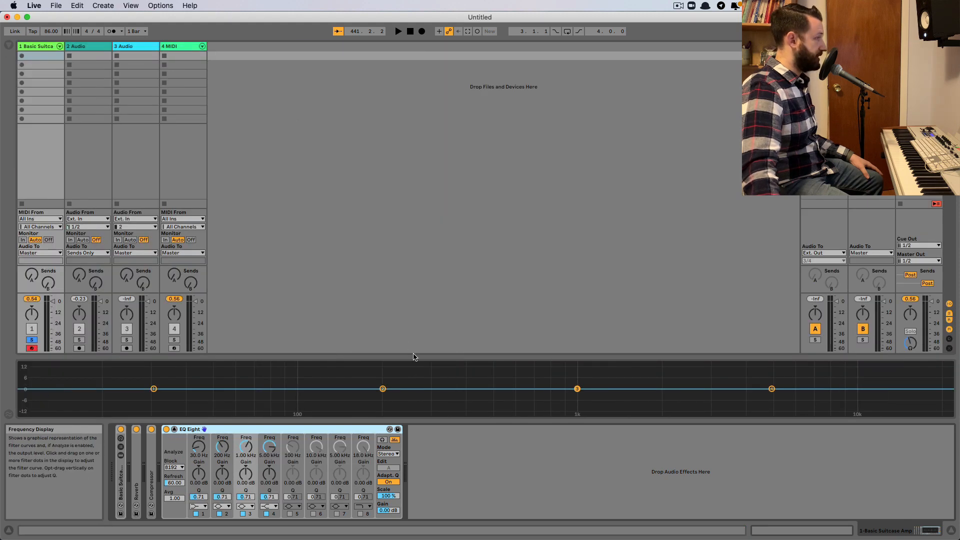
left_click_drag(412, 356, 413, 200)
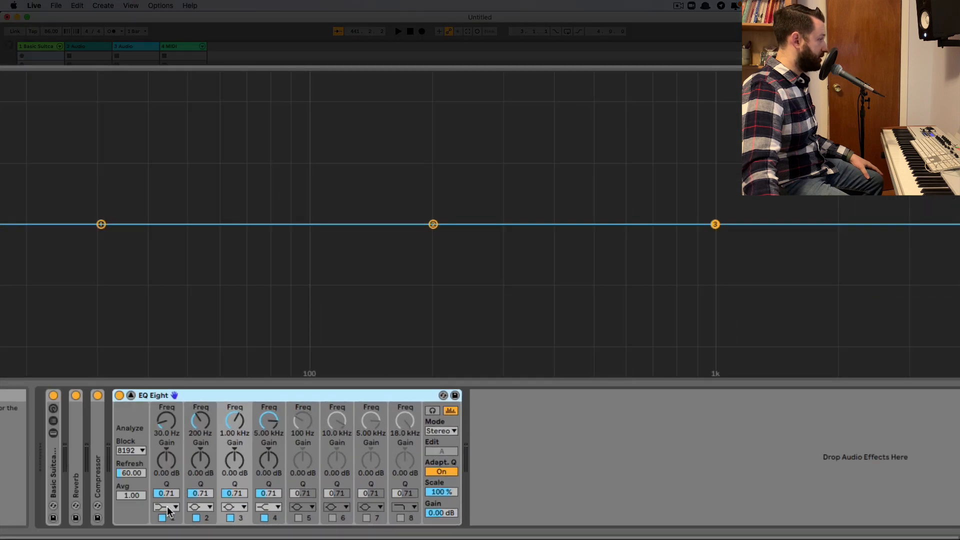
Make EQ Eight band 1 a low-cut filter at 120 Hz and compare the sound with the EQ bypassed.
left_click(202, 507)
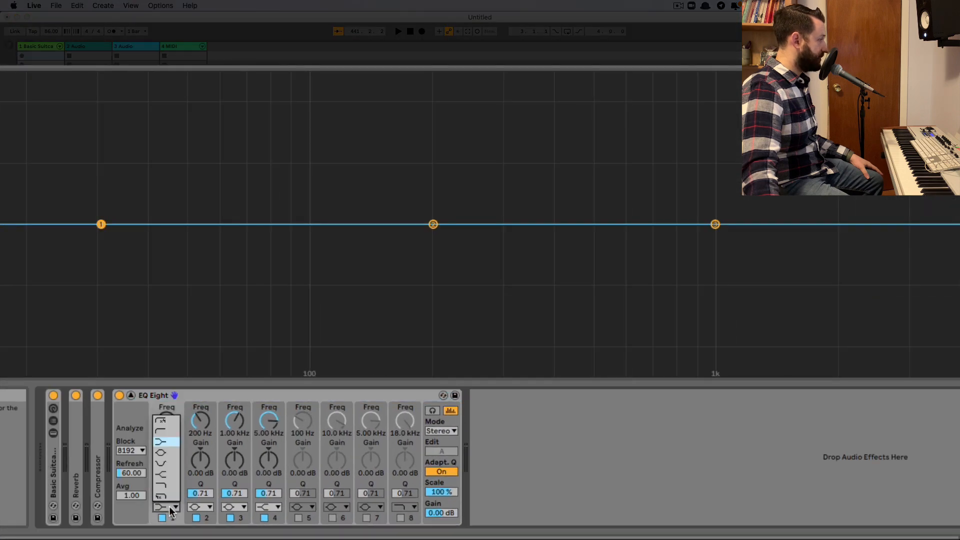
left_click(172, 431)
left_click_drag(166, 421, 166, 396)
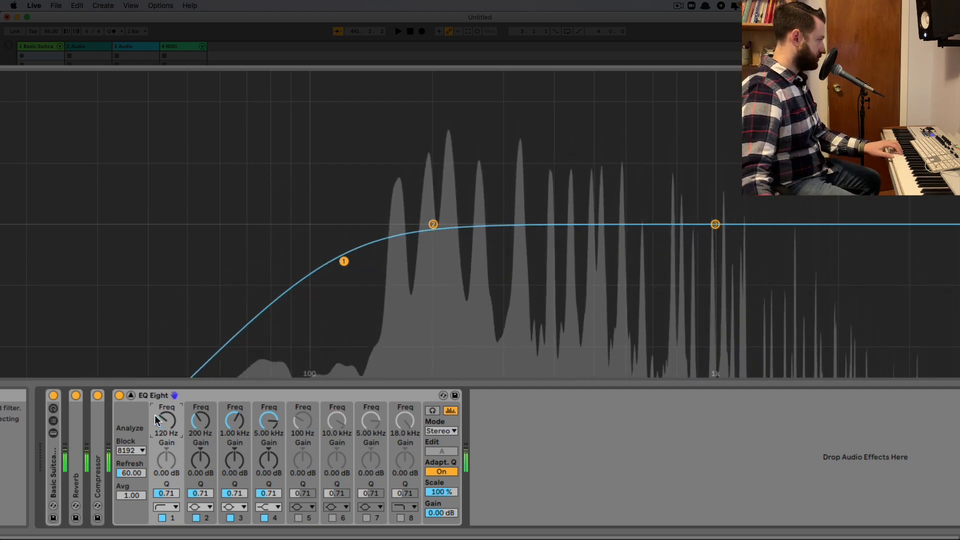
left_click(119, 396)
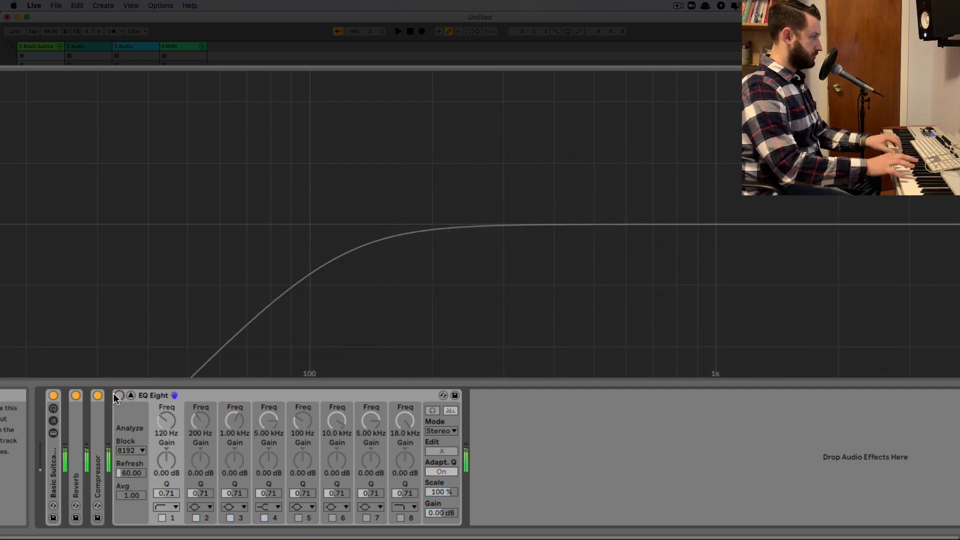
left_click(119, 396)
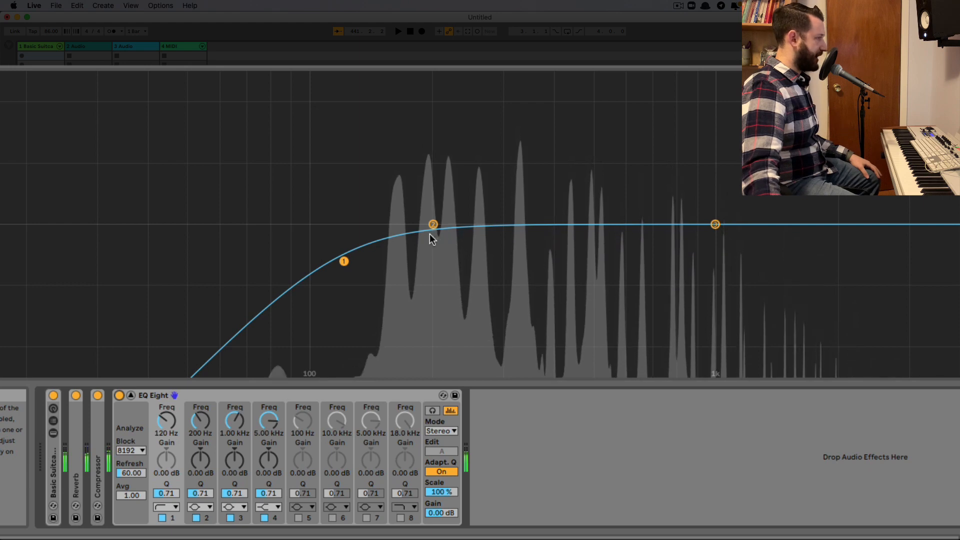
Cut EQ band 2 by 1.90 dB at 229 Hz with Q 2.10, and band 3 by 2.86 dB at 415 Hz with Q 1.29.
left_click_drag(433, 225, 451, 224)
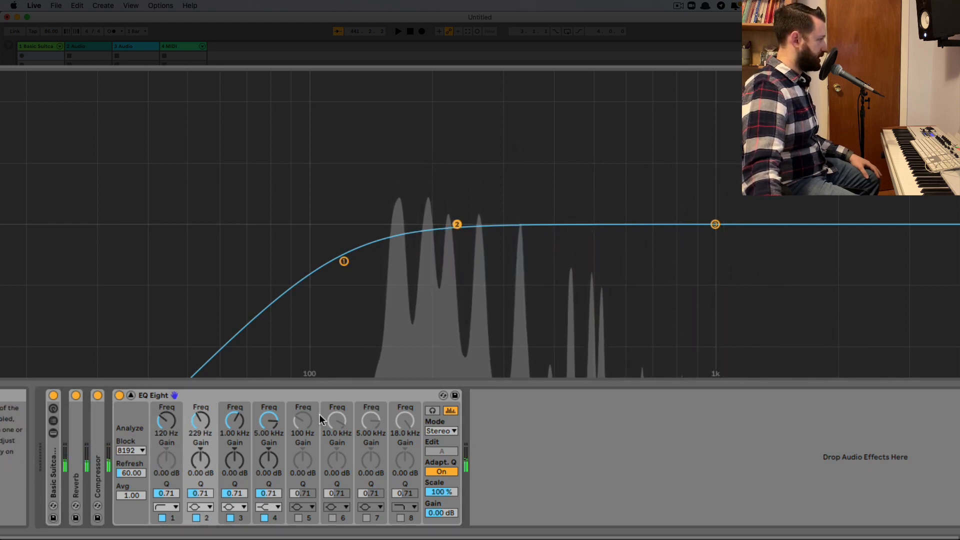
left_click_drag(201, 460, 207, 495)
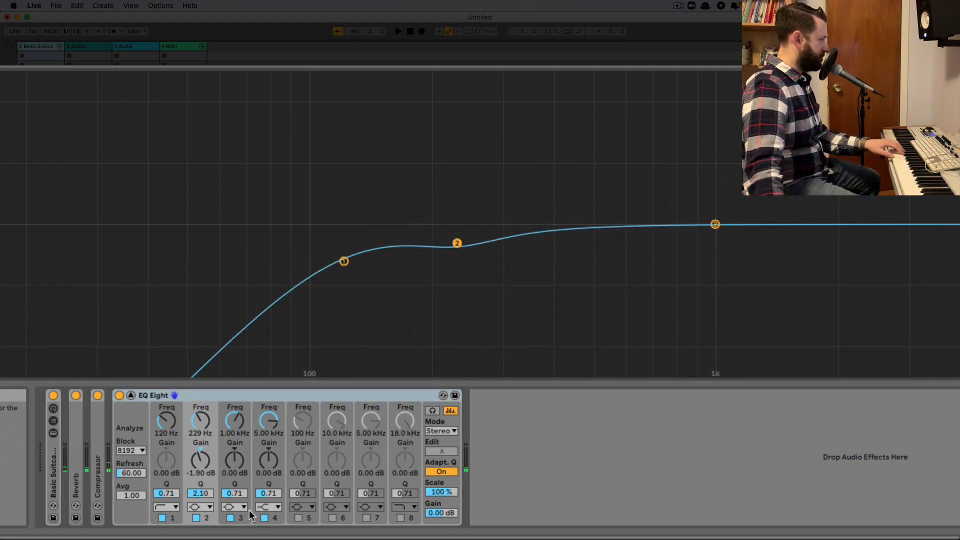
left_click_drag(237, 422, 237, 431)
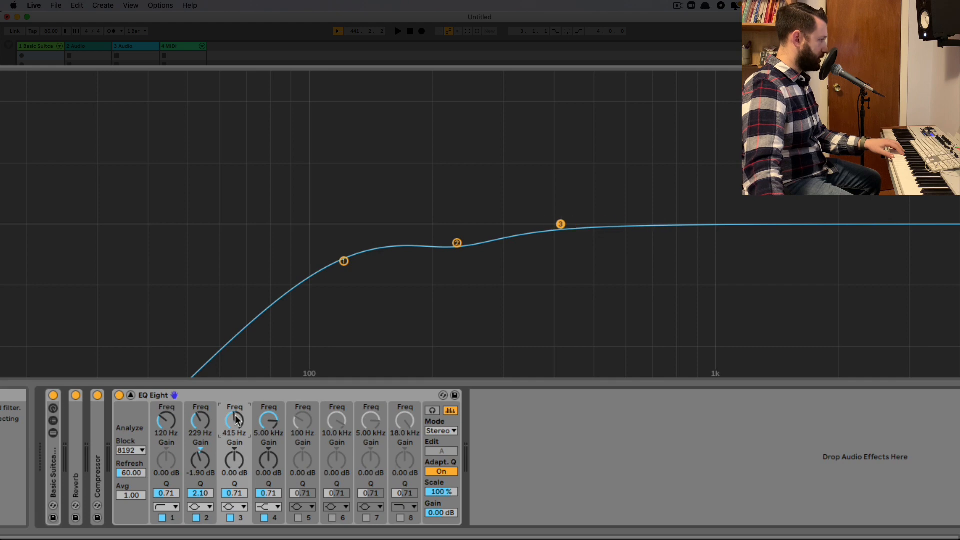
left_click_drag(237, 468, 237, 480)
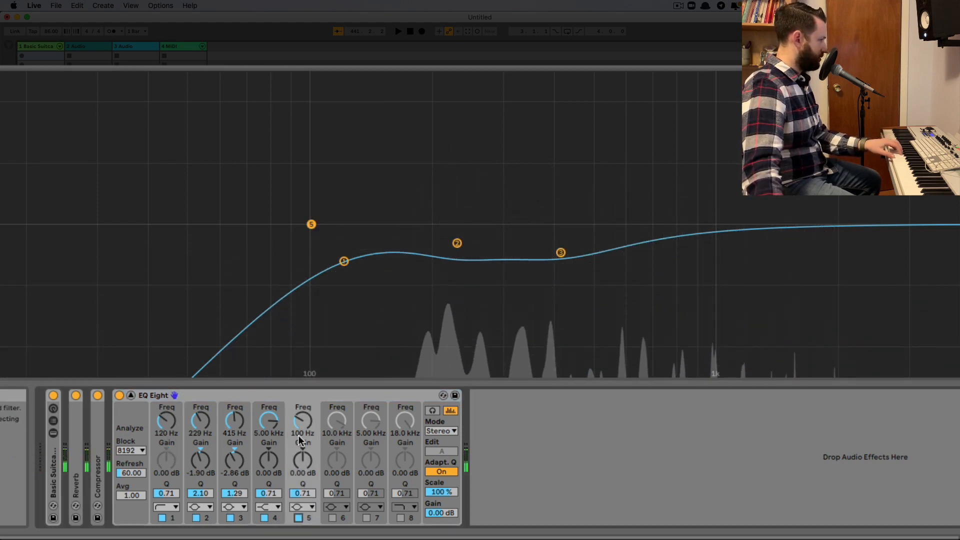
Turn on the EQ's audition mode and boost band 5 by 2.14 dB at 749 Hz.
left_click_drag(303, 420, 303, 415)
left_click(432, 411)
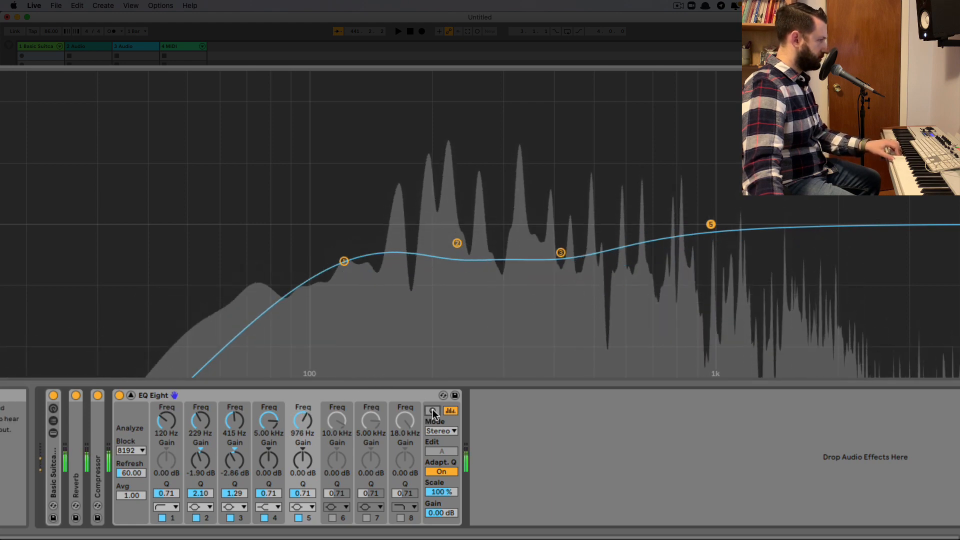
left_click_drag(710, 224, 665, 209)
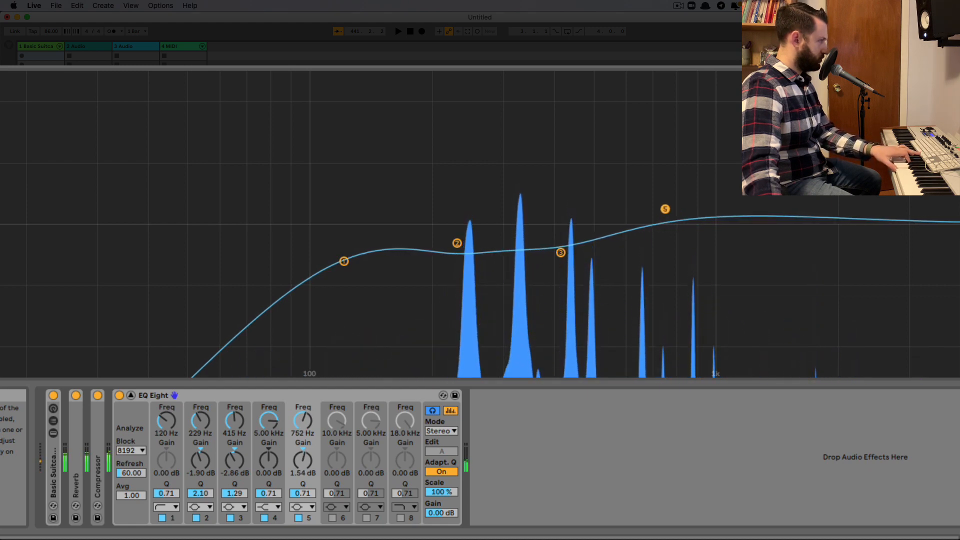
left_click_drag(304, 466, 304, 456)
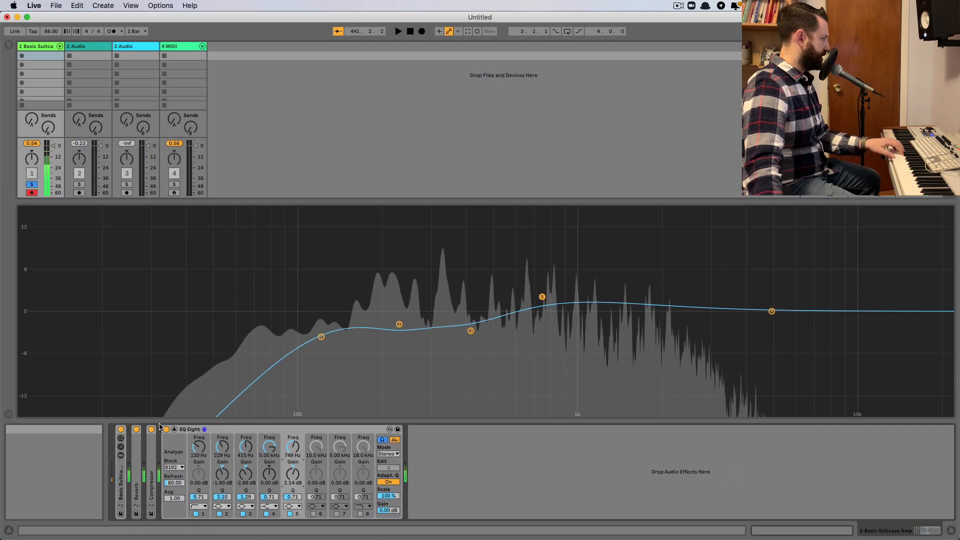
Compare the sound with EQ Eight bypassed and active, and fold the EQ Eight device.
left_click(120, 396)
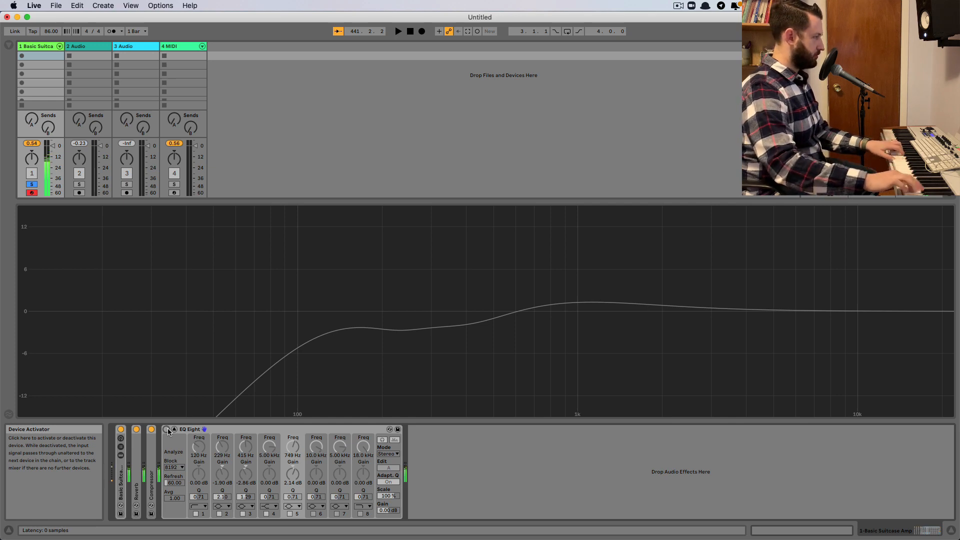
left_click(167, 429)
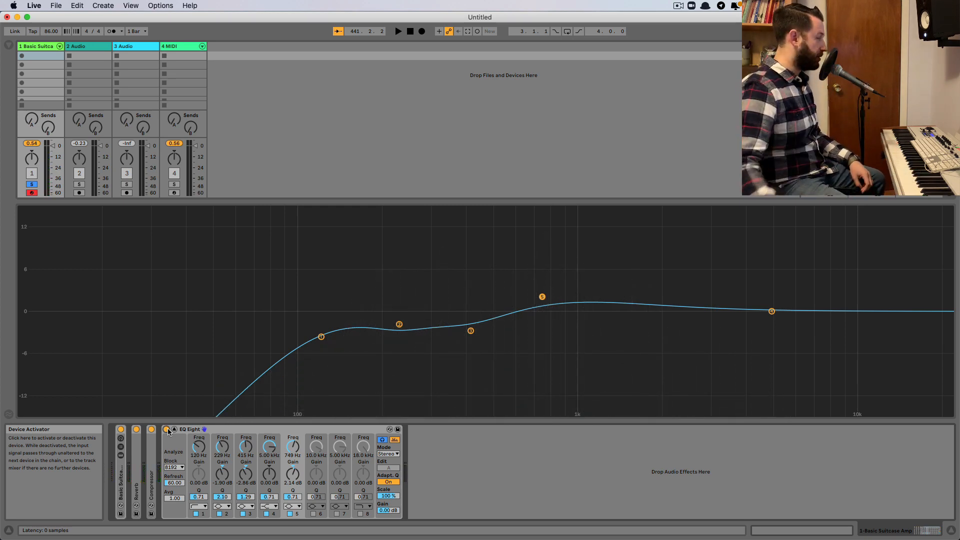
double_click(218, 429)
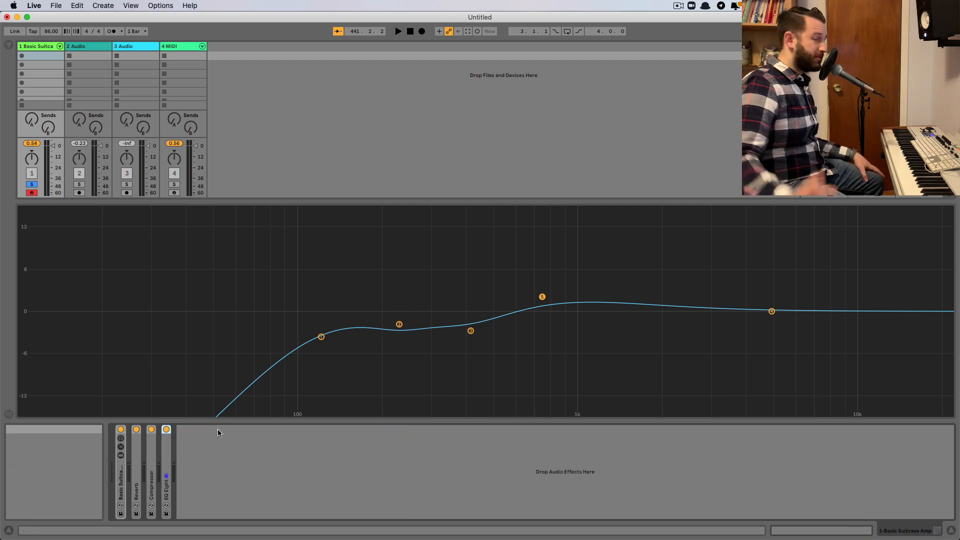
Show the browser, add a second Compressor after EQ Eight and expand its sidechain section.
left_click(10, 46)
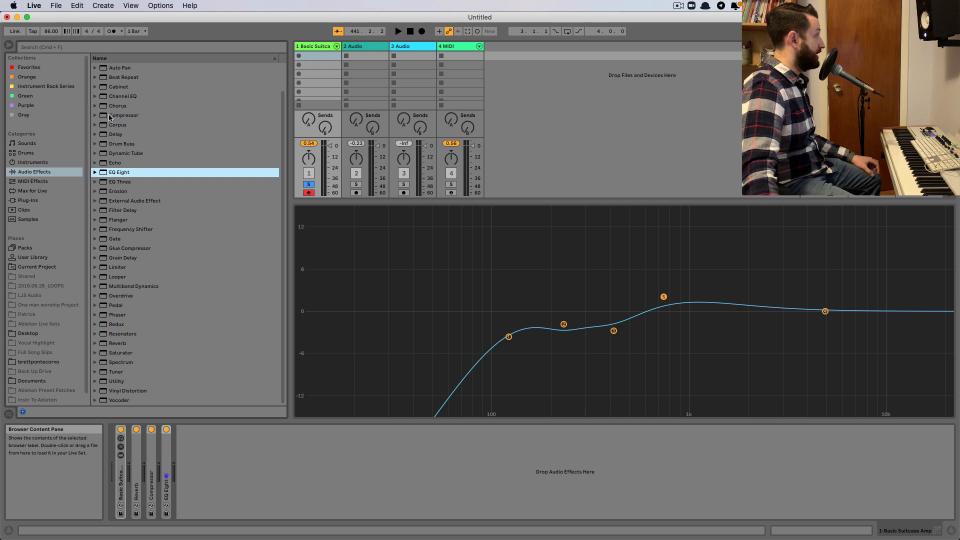
left_click_drag(110, 118, 229, 463)
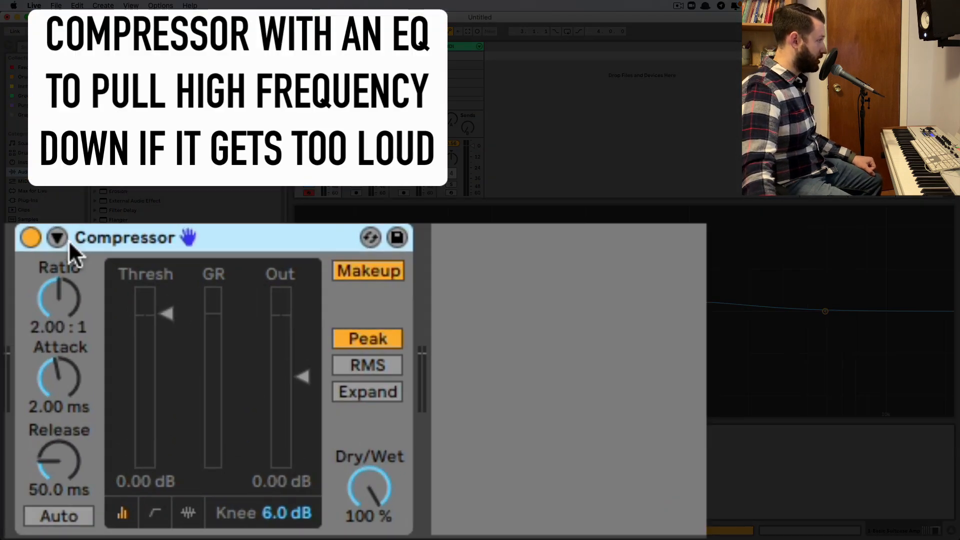
left_click(69, 242)
Enable the second Compressor's sidechain EQ as a high-pass filter at 1.10 kHz with Q 1.38.
left_click(209, 273)
left_click(257, 348)
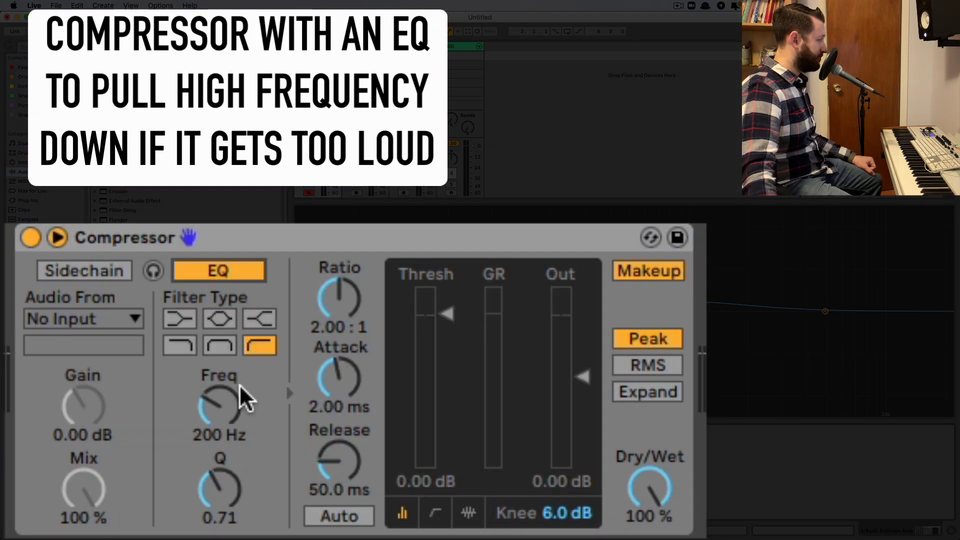
left_click_drag(223, 397, 223, 371)
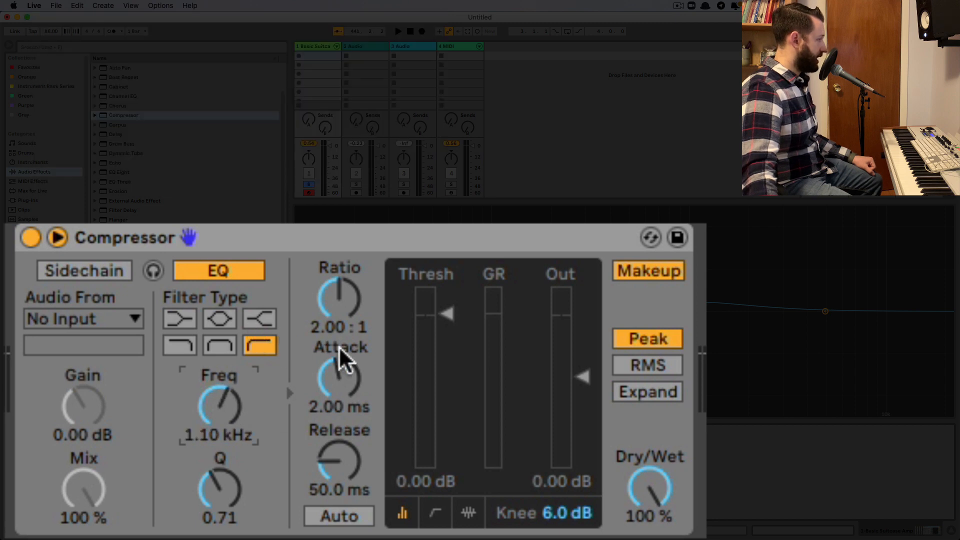
left_click_drag(234, 507, 234, 480)
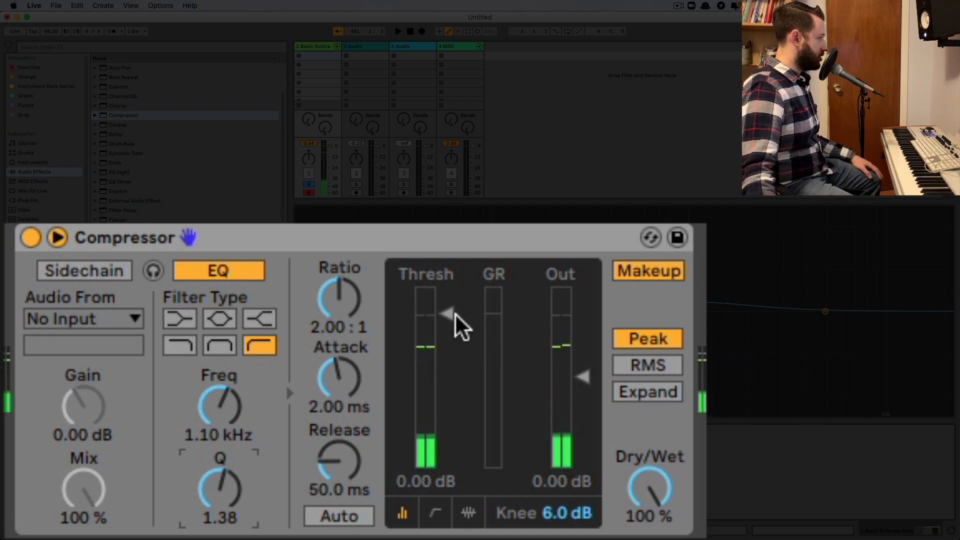
Turn off the second Compressor's makeup gain and sidechain listening, and lower its threshold to -26.3 dB.
left_click_drag(447, 314, 445, 343)
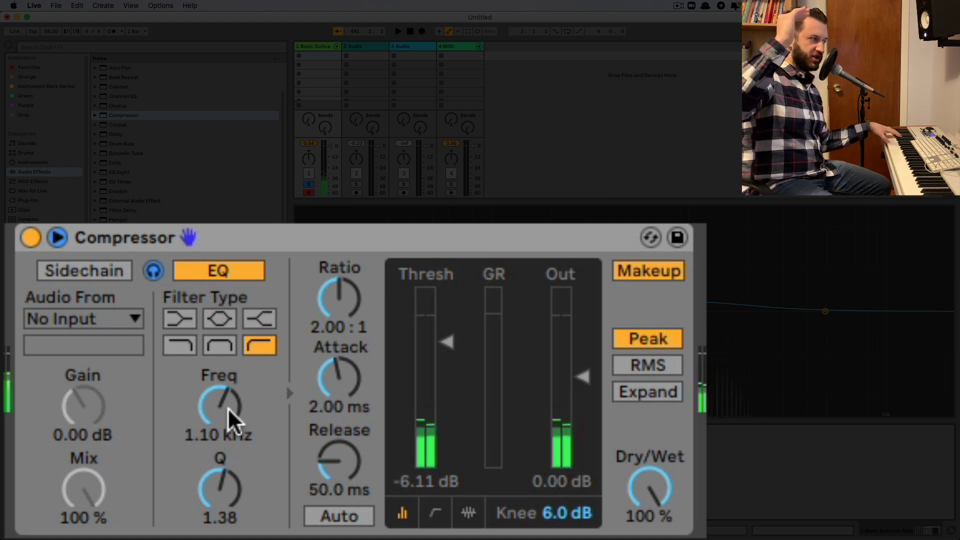
left_click(644, 272)
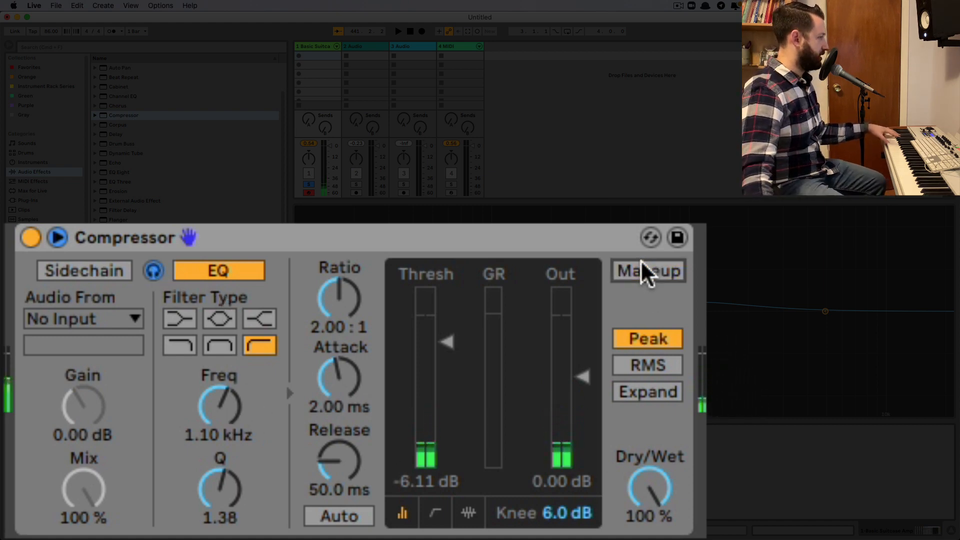
left_click(154, 272)
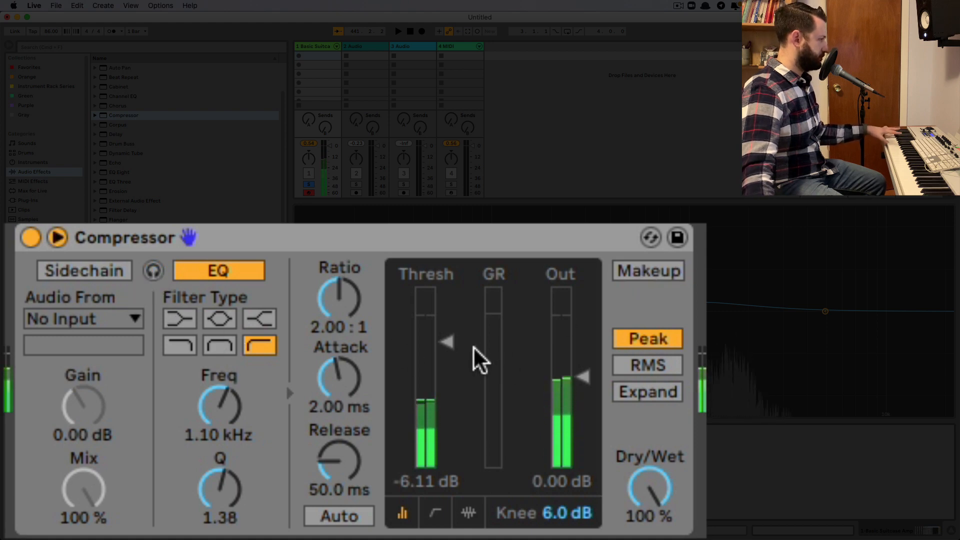
left_click_drag(446, 343, 446, 350)
left_click_drag(446, 399, 446, 418)
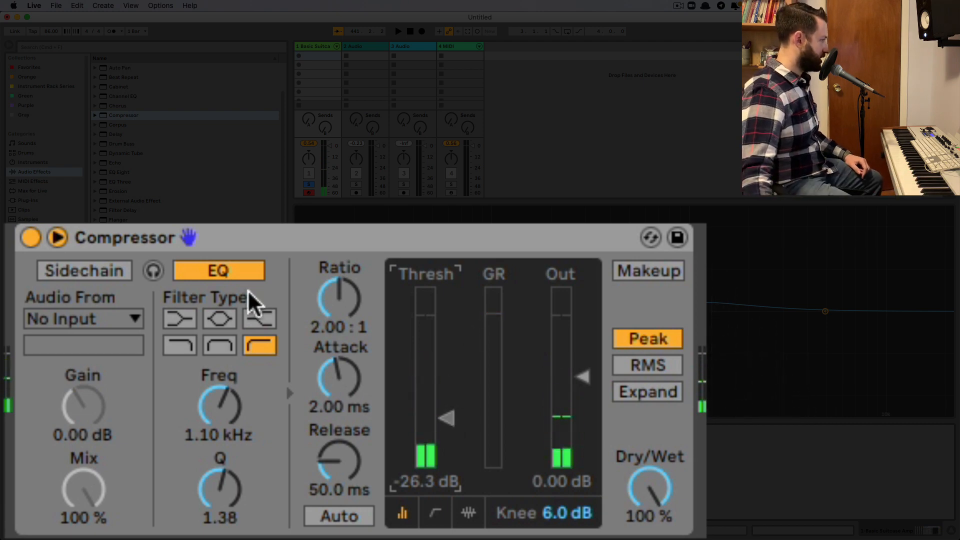
Set the second Compressor's ratio to 2.47:1, attack to 9.47 ms and threshold to -15.7 dB, and fold the device.
left_click_drag(336, 307, 336, 300)
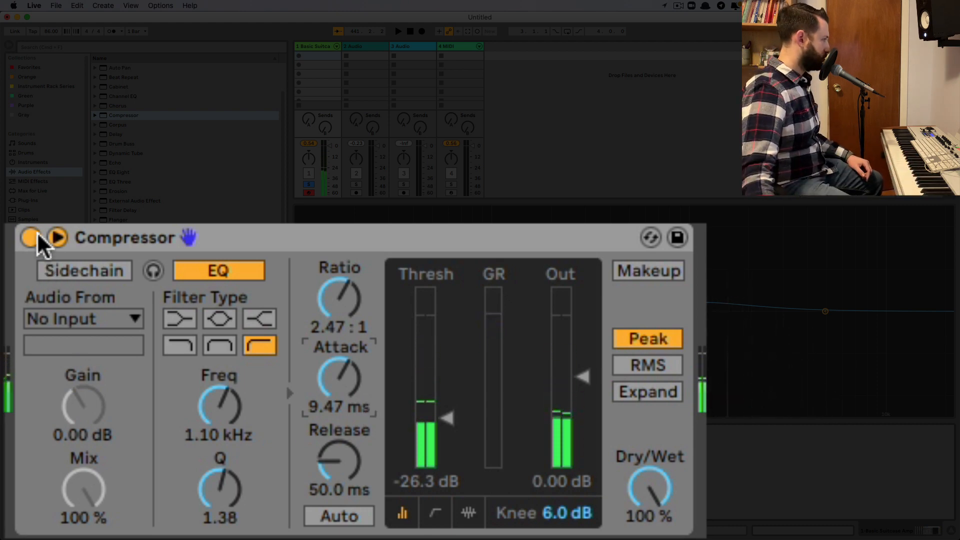
double_click(224, 235)
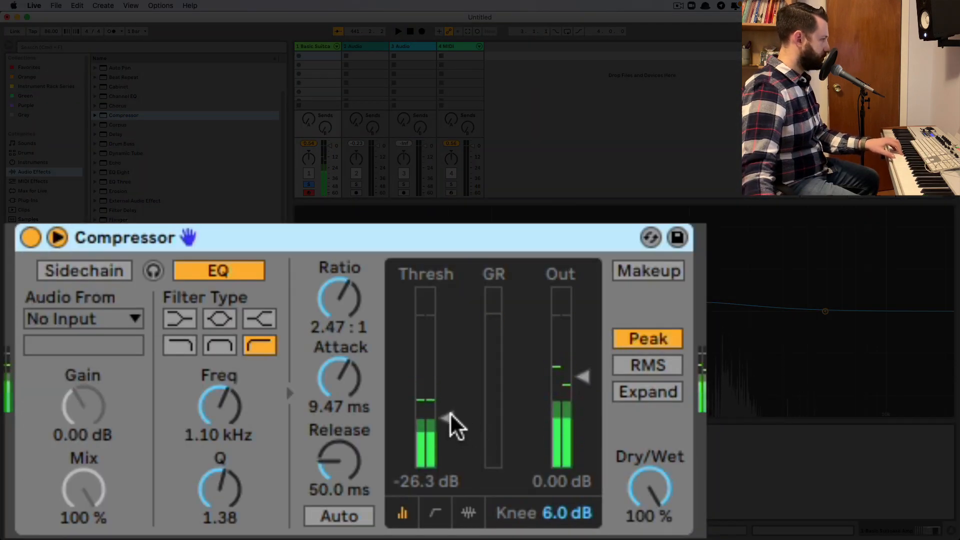
left_click_drag(450, 415, 450, 403)
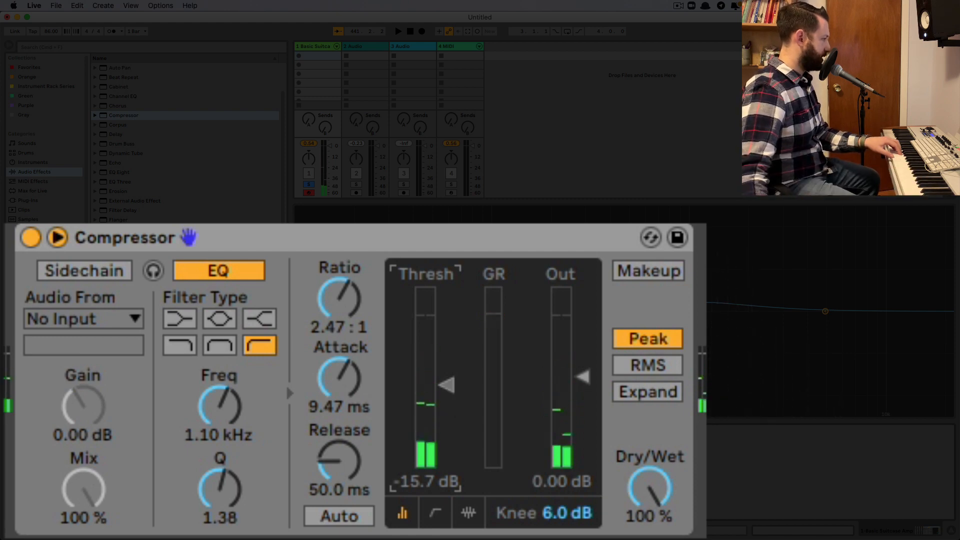
double_click(394, 241)
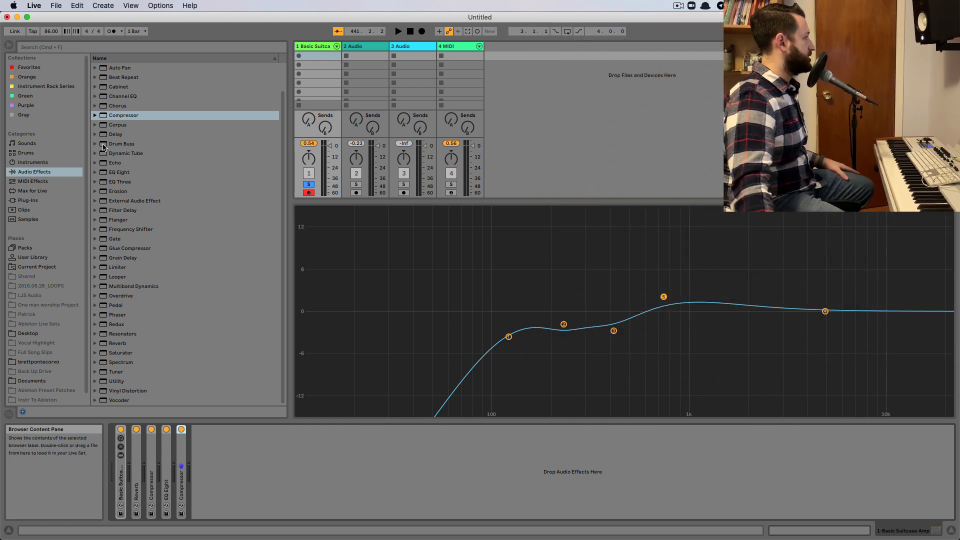
Add Drum Buss after the second Compressor, with Drive at 17% and its built-in compressor on.
scroll(147, 225, "up", 3)
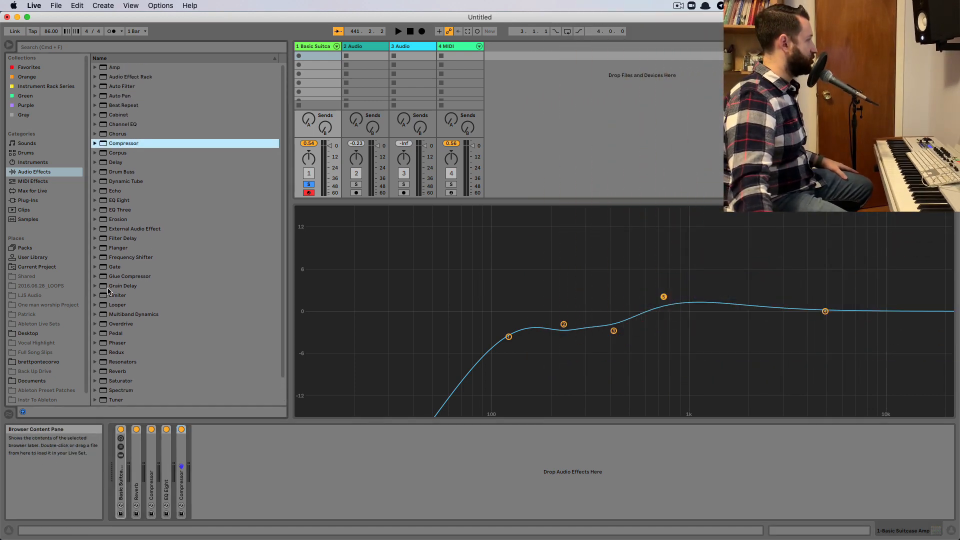
left_click_drag(119, 171, 300, 484)
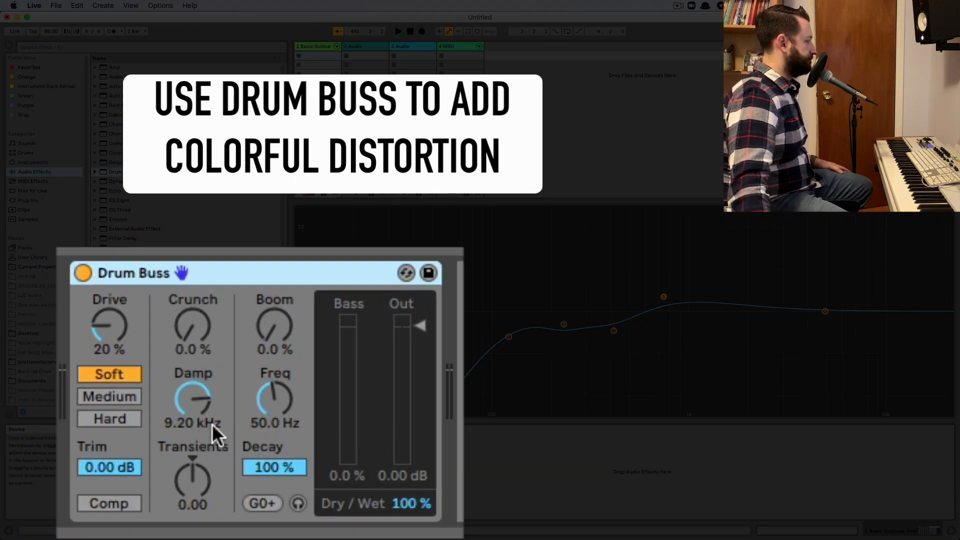
left_click(111, 336)
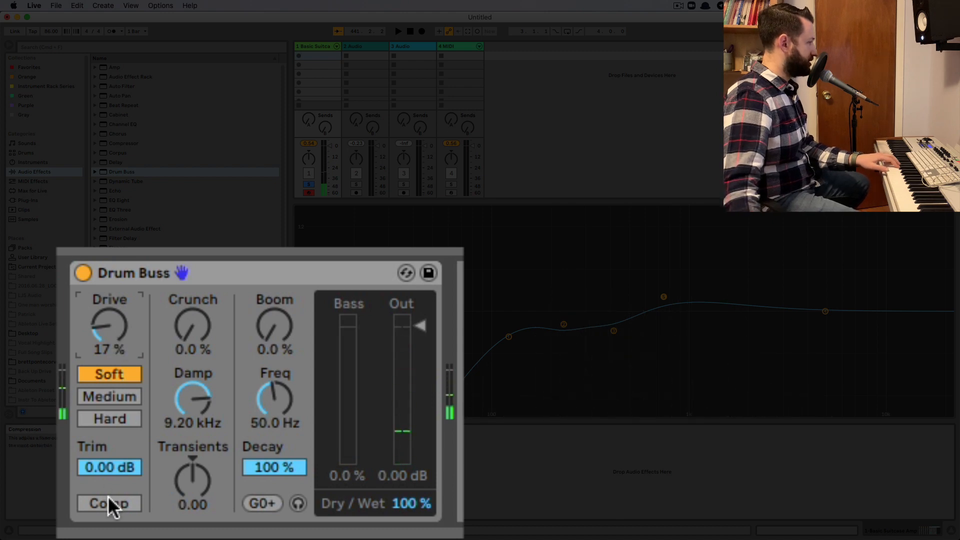
left_click(125, 503)
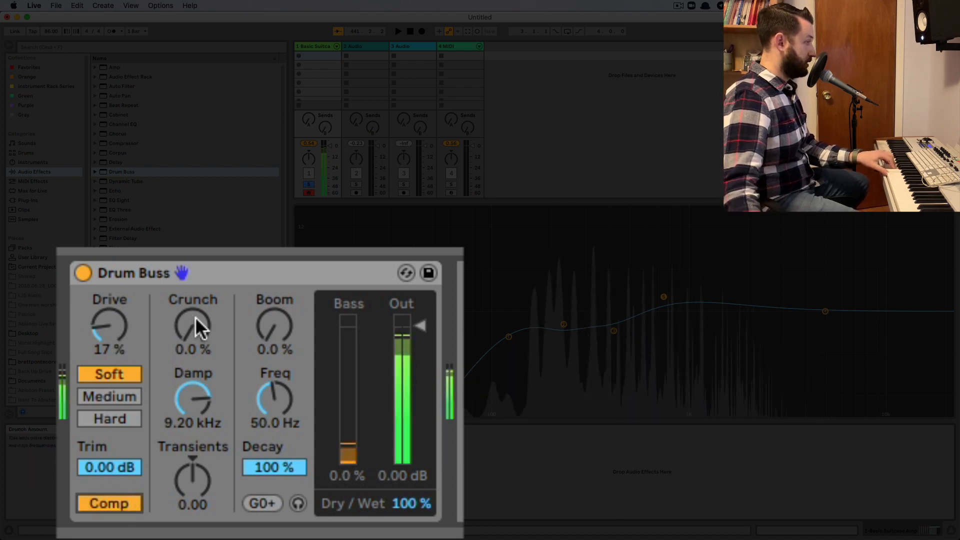
Set Drum Buss's Crunch to 13%, Damp to 2.16 kHz and output gain to -6.26 dB.
left_click_drag(198, 319, 198, 306)
left_click_drag(205, 384, 205, 440)
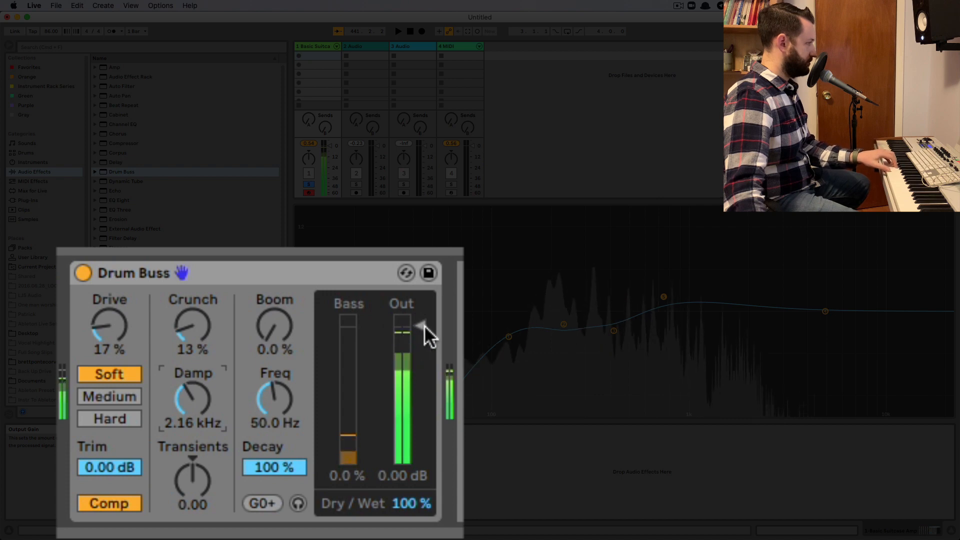
left_click_drag(422, 327, 422, 349)
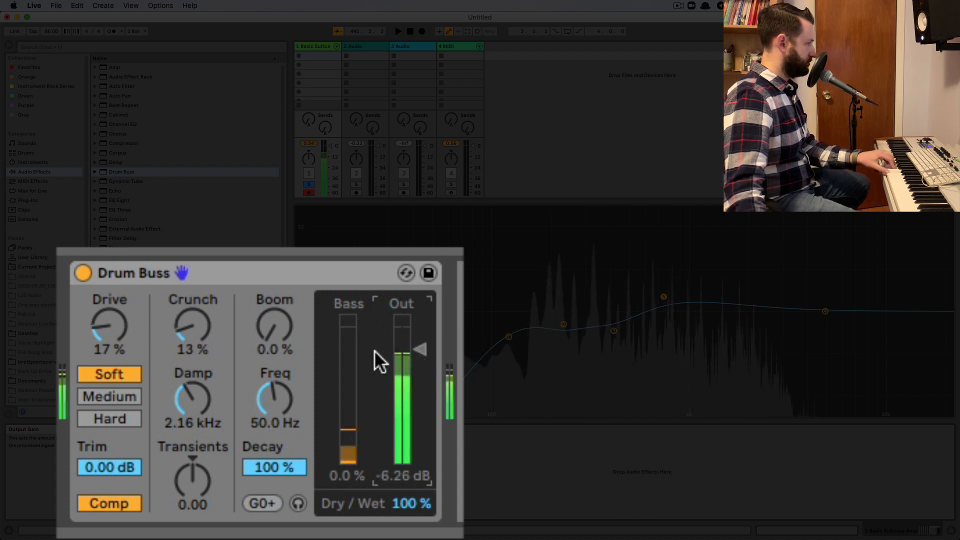
Compare the sound with Drum Buss bypassed and active, and lower its output gain to -8.11 dB to match levels.
left_click(79, 268)
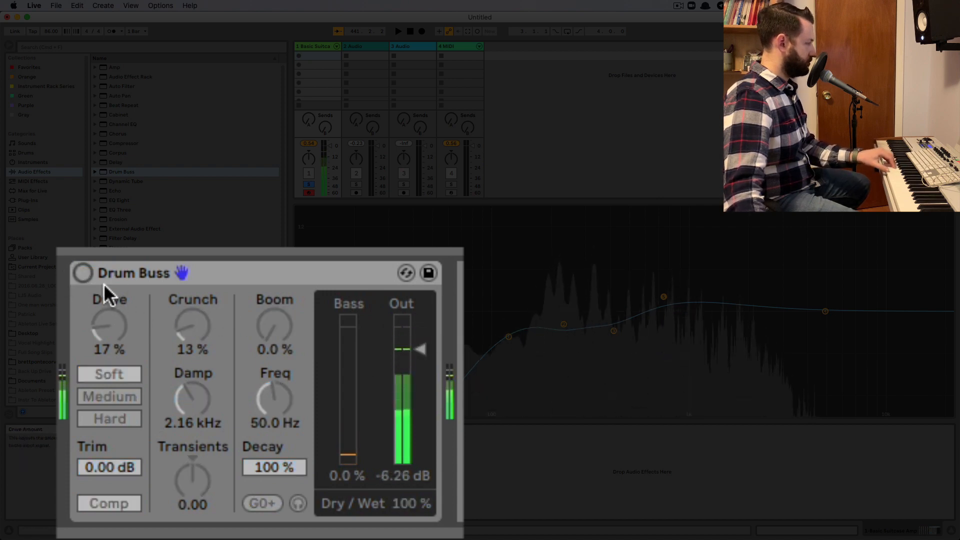
left_click(83, 273)
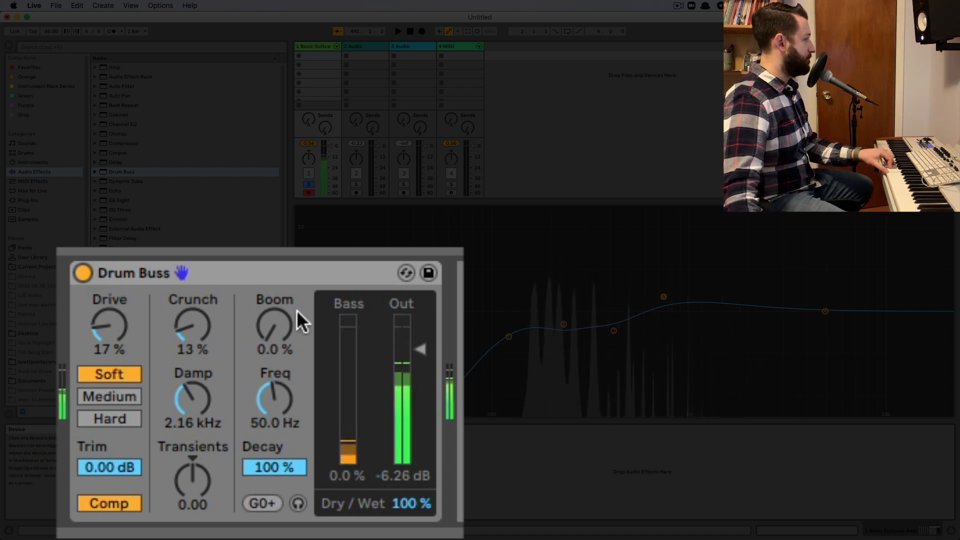
left_click(406, 344)
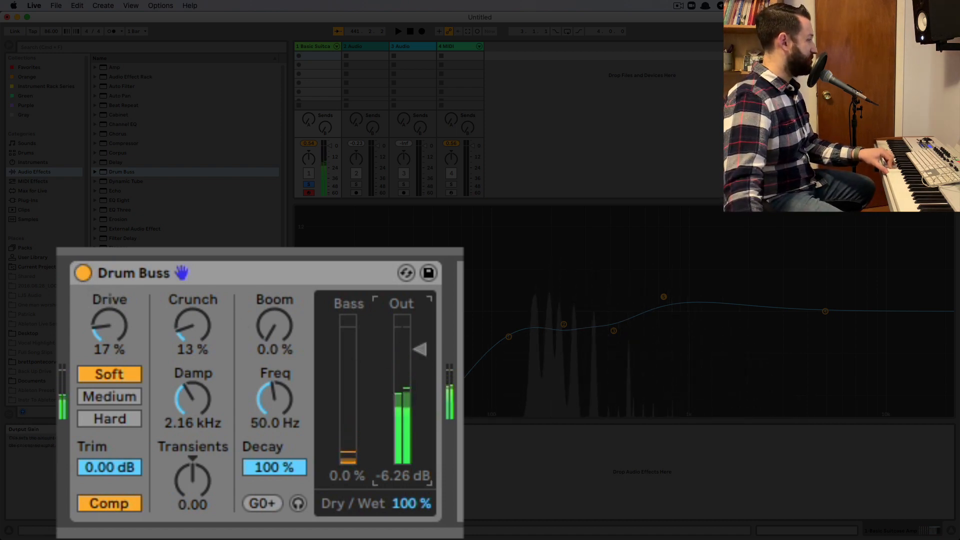
left_click_drag(419, 348, 420, 356)
left_click(83, 273)
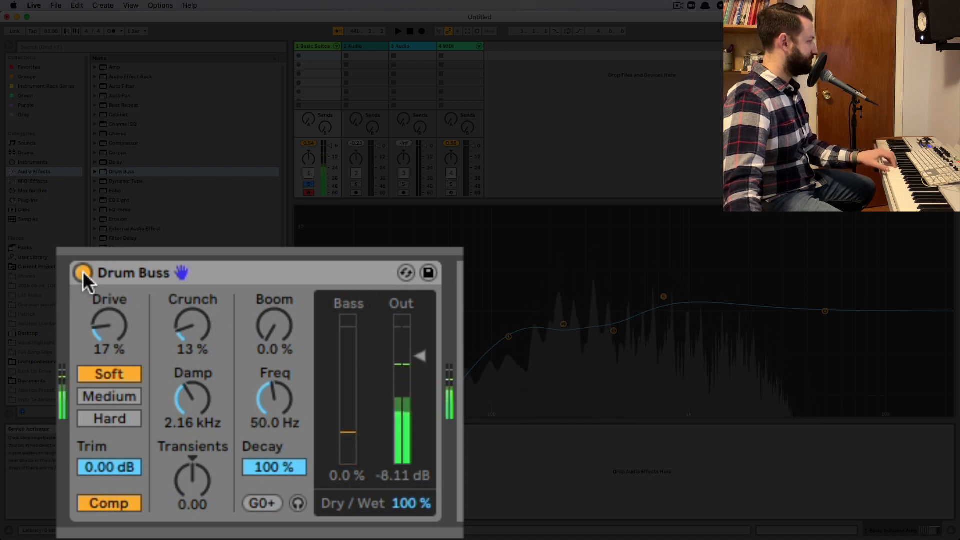
left_click(83, 273)
left_click(81, 272)
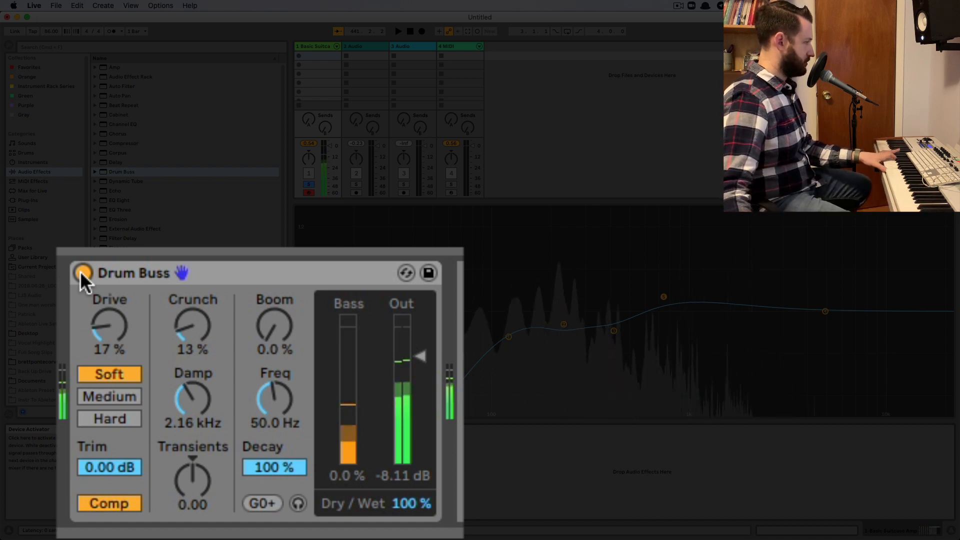
Set Drum Buss's Damp to 2.58 kHz and Crunch to 17%, and group it into an Audio Effect Rack.
left_click_drag(196, 401, 186, 340)
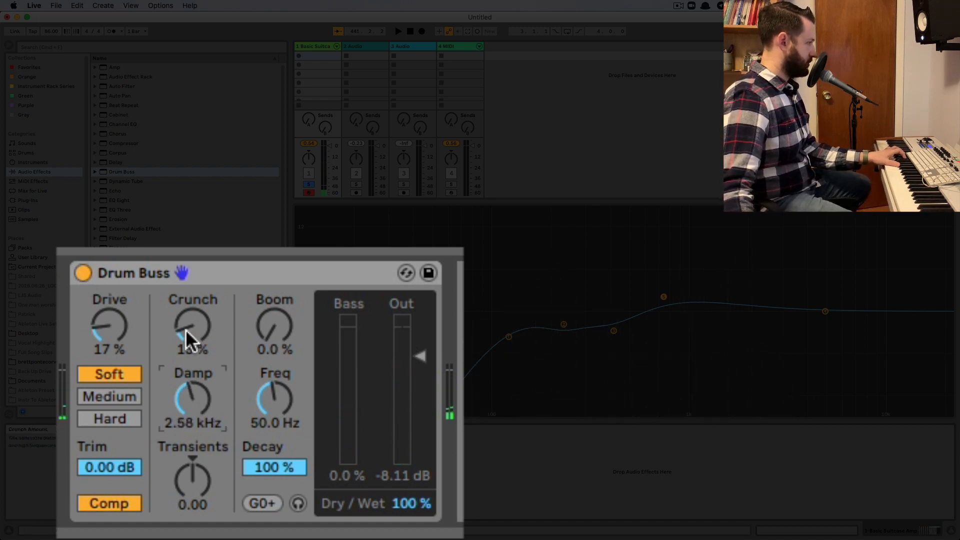
left_click(186, 340)
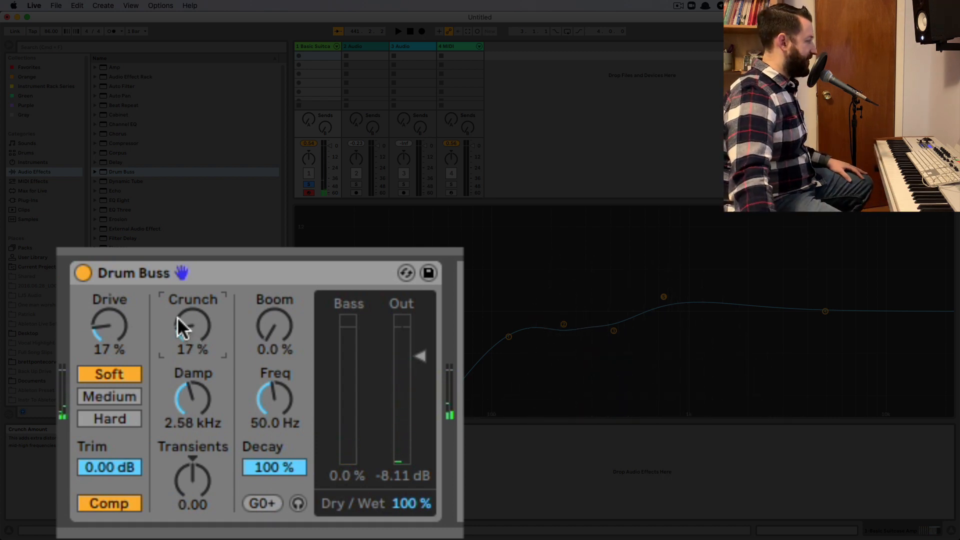
right_click(238, 275)
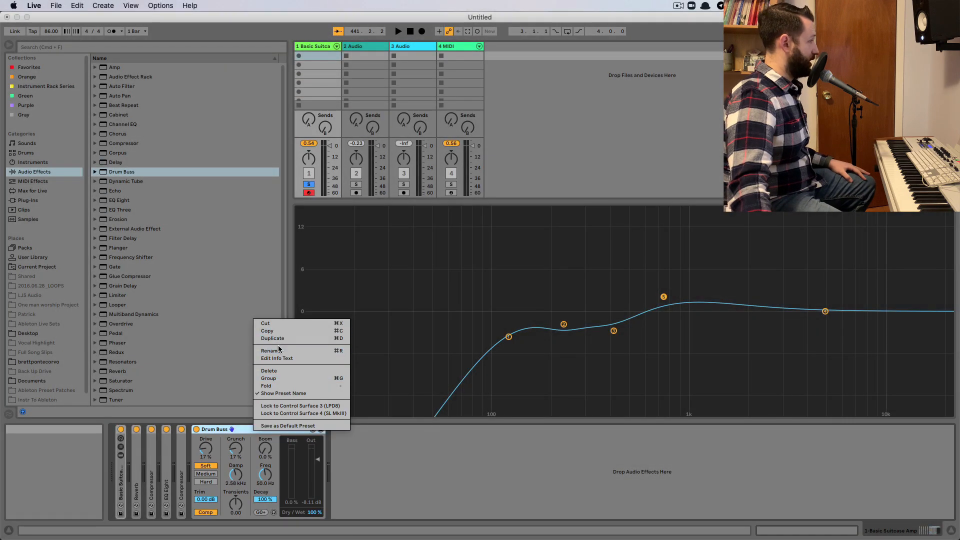
left_click(270, 378)
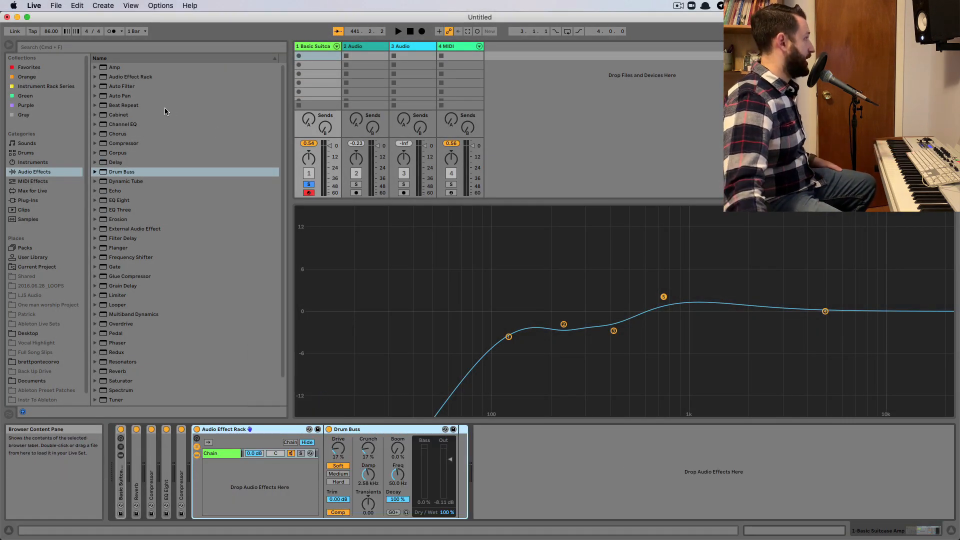
Add an Auto Filter after Drum Buss in the rack, with filter frequency 1.59 kHz and resonance 49%.
left_click_drag(115, 84, 462, 490)
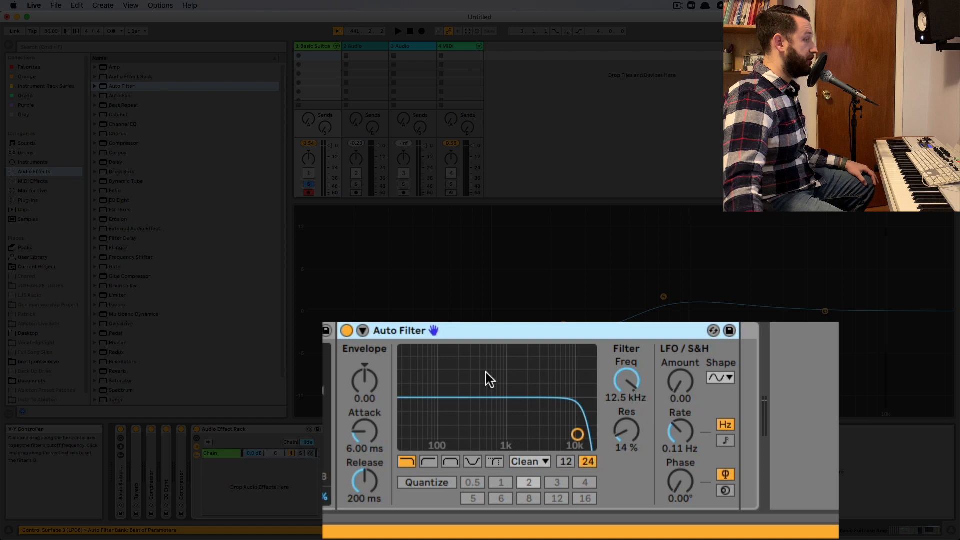
mouse_move(624, 390)
left_mouse_down()
mouse_move(624, 443)
mouse_move(628, 310)
mouse_move(628, 392)
mouse_move(628, 369)
mouse_move(628, 379)
left_mouse_up()
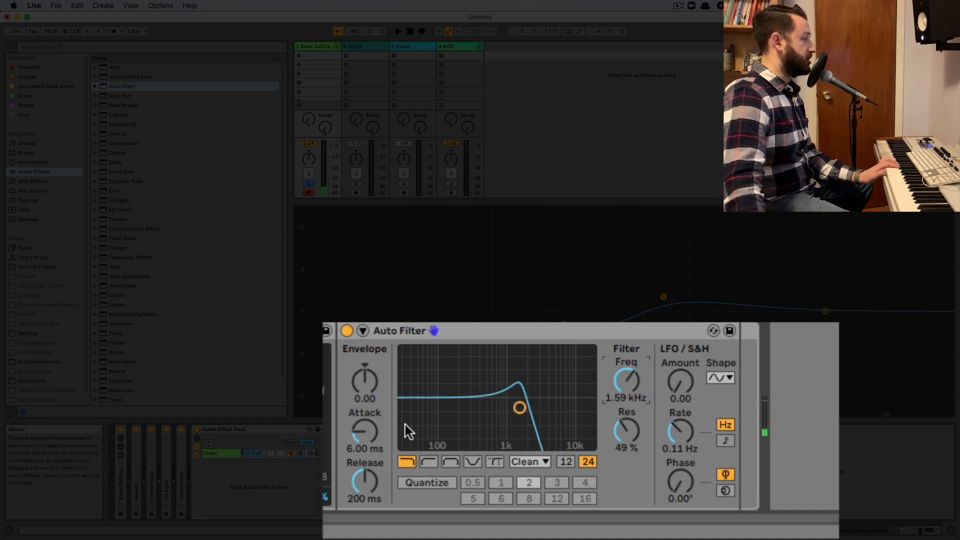
Set Auto Filter's envelope amount to 127, attack to 7.34 ms and LFO amount to 30.0.
left_click_drag(365, 381, 365, 371)
left_click_drag(364, 431, 364, 425)
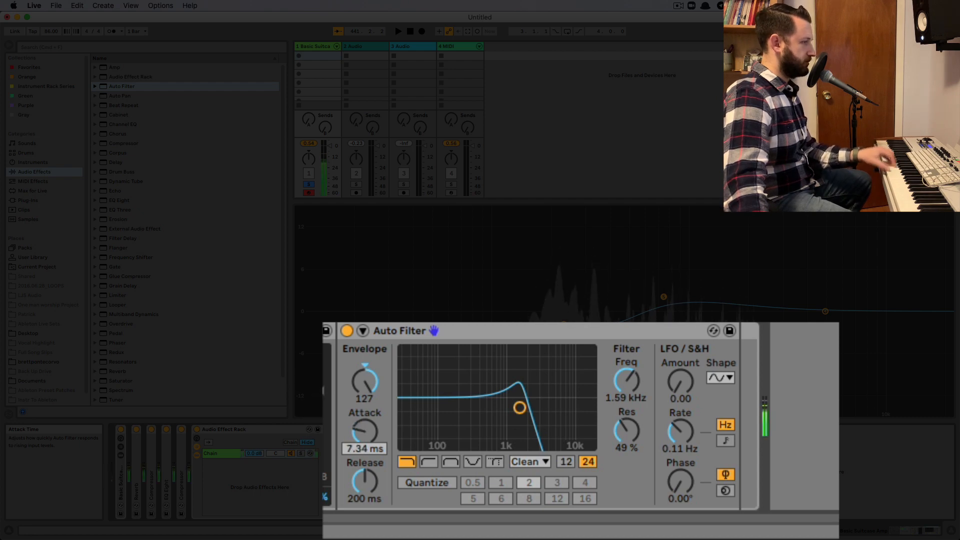
left_click_drag(680, 382, 680, 370)
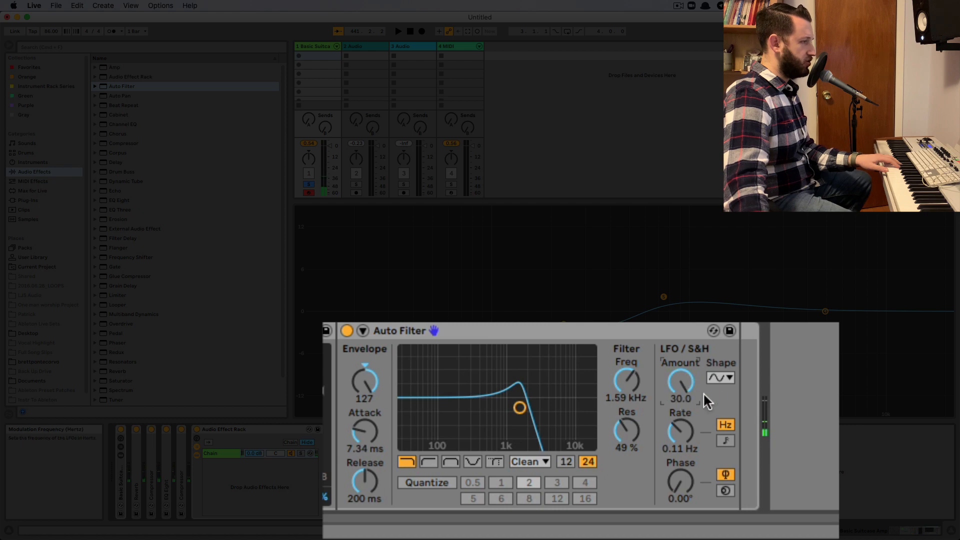
Set Auto Filter's LFO to a triangle shape at 0.61 Hz, and reset its envelope amount to 0.00 and attack to 6.00 ms.
left_click(724, 376)
left_click(719, 413)
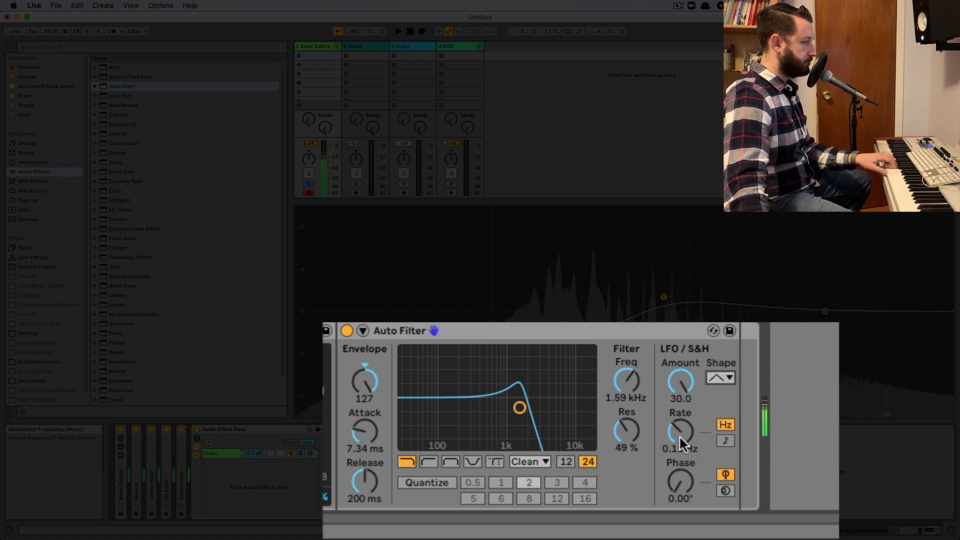
mouse_move(679, 435)
left_mouse_down()
mouse_move(678, 410)
mouse_move(640, 420)
mouse_move(690, 426)
left_mouse_up()
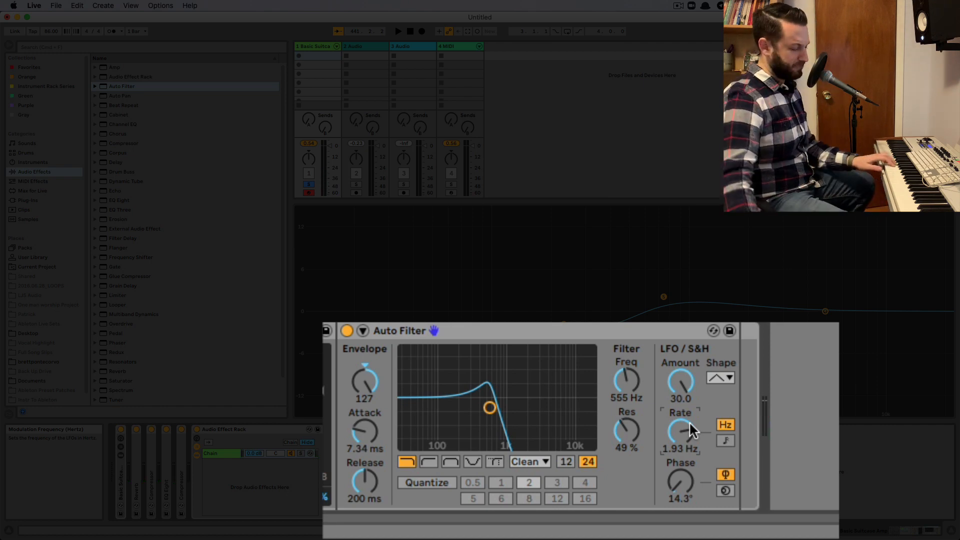
left_click_drag(689, 421, 689, 397)
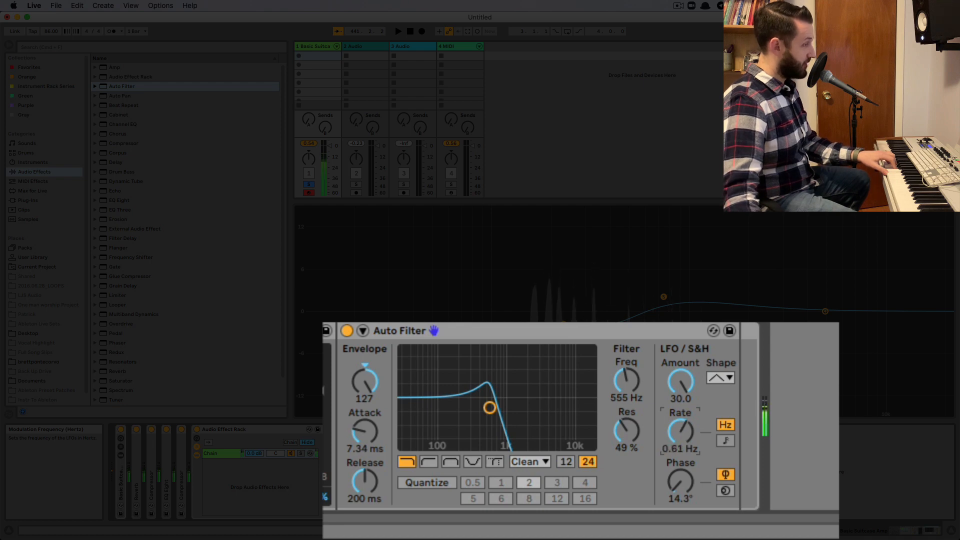
left_click(372, 384)
key("Delete")
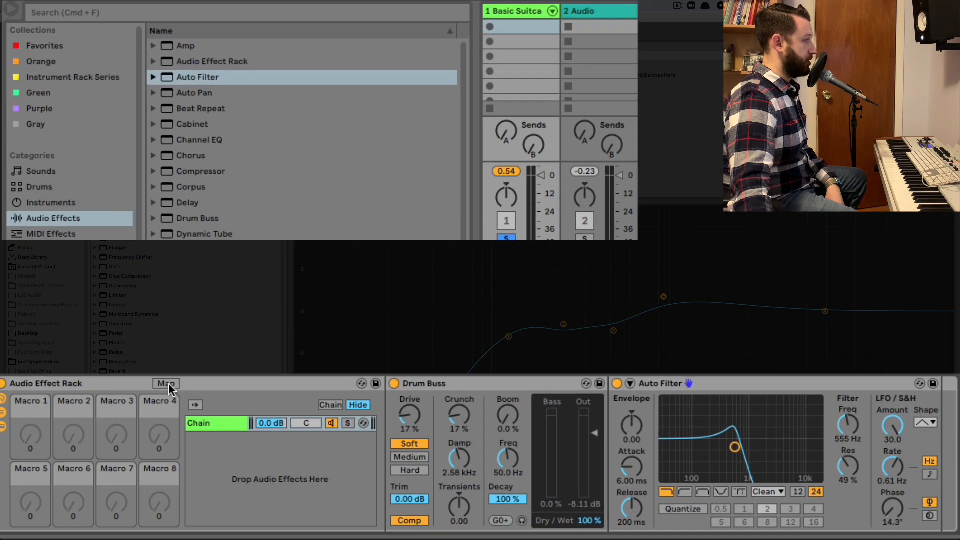
Map Auto Filter's filter frequency to Macro 1 of the rack with a minimum of 406 Hz.
left_click(168, 383)
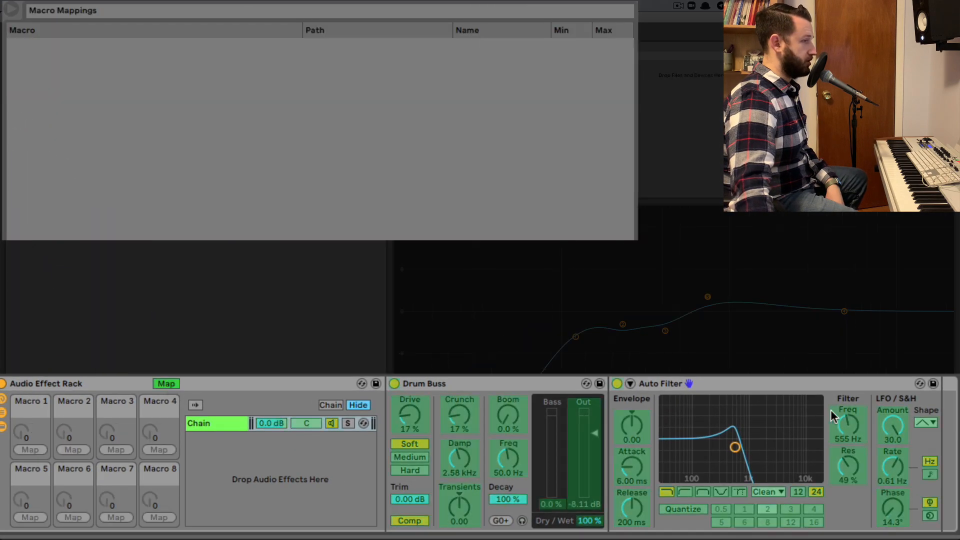
left_click(863, 429)
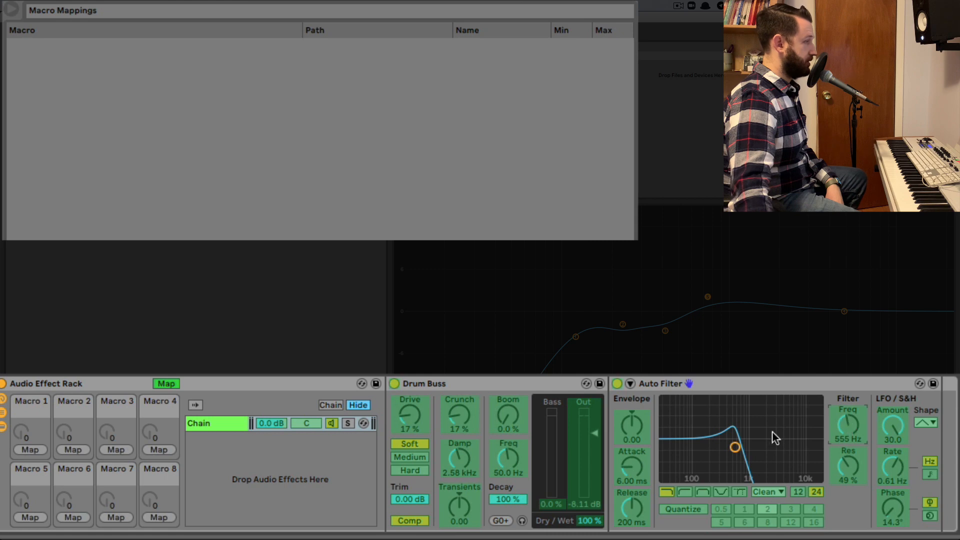
left_click(30, 448)
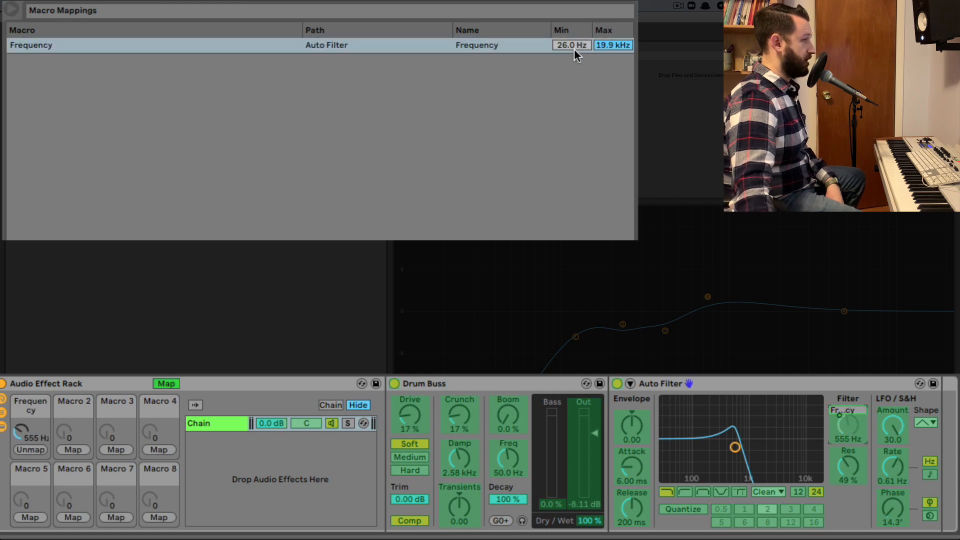
left_click_drag(574, 49, 606, 47)
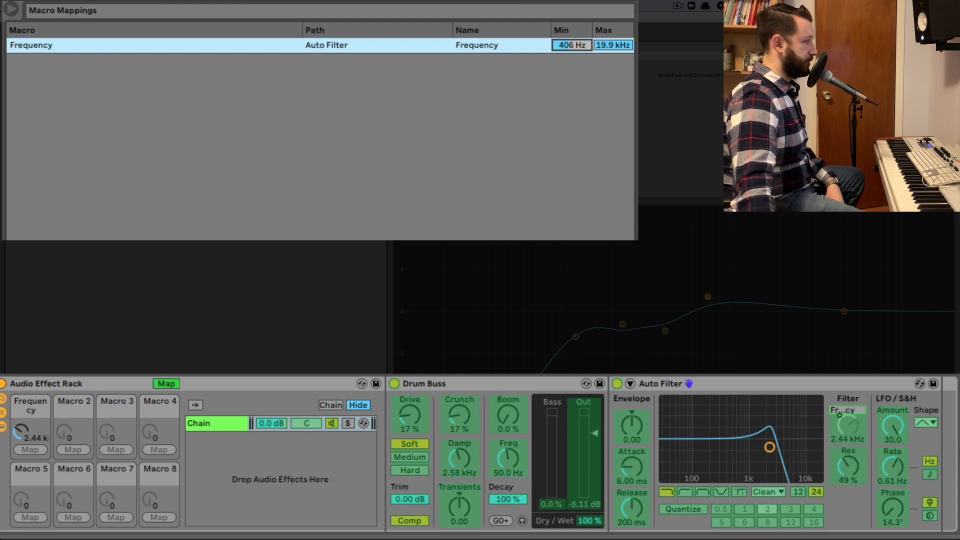
Map Auto Filter's LFO amount to Macro 2 and leave macro mapping mode.
left_click(896, 433)
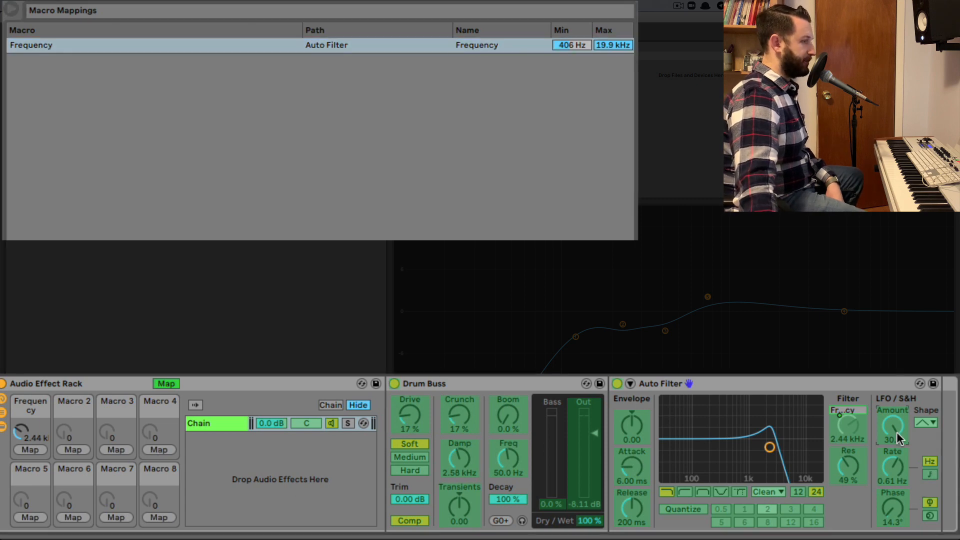
left_click(80, 448)
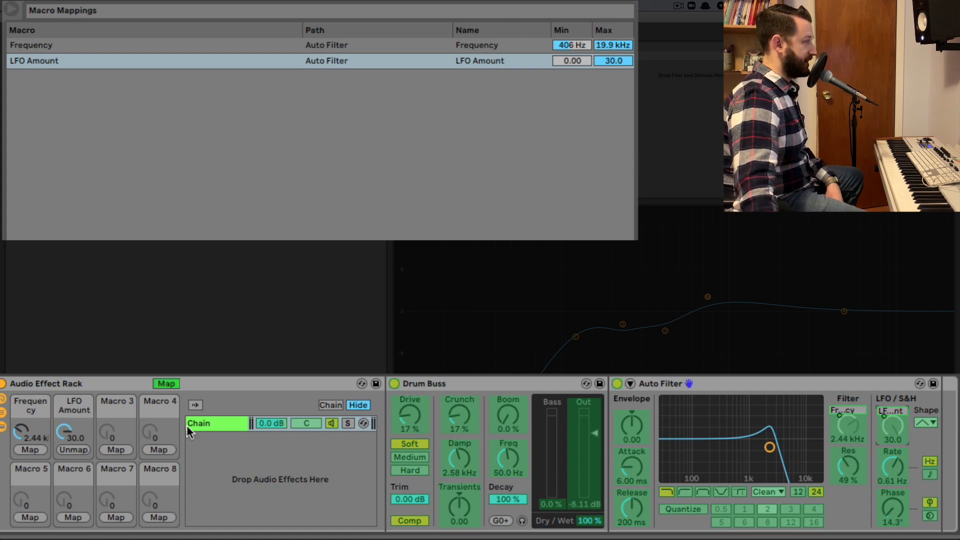
left_click(167, 384)
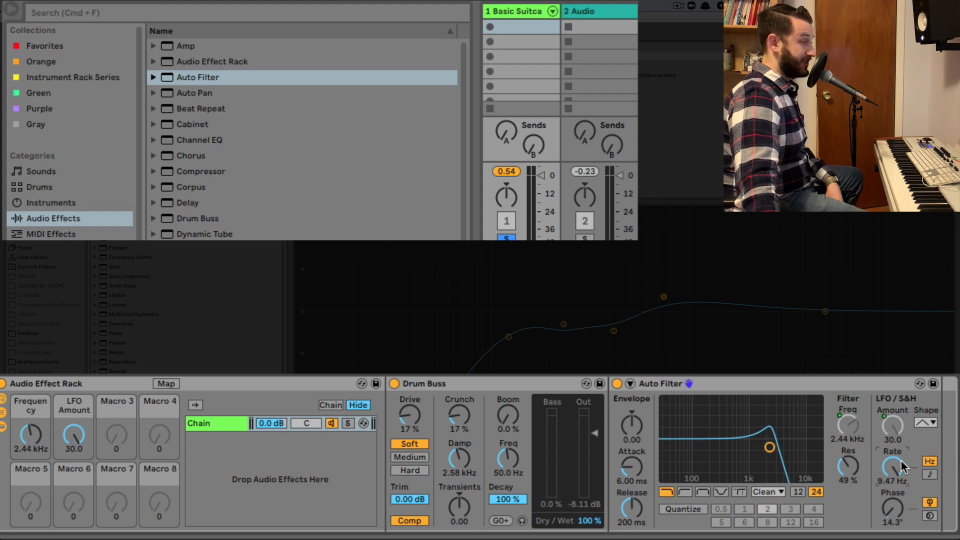
Set Auto Filter's LFO rate to 1.39 Hz, and the LFO Amount macro to 0.24 and Frequency macro to 5.17 kHz while auditioning.
left_click_drag(74, 434, 73, 505)
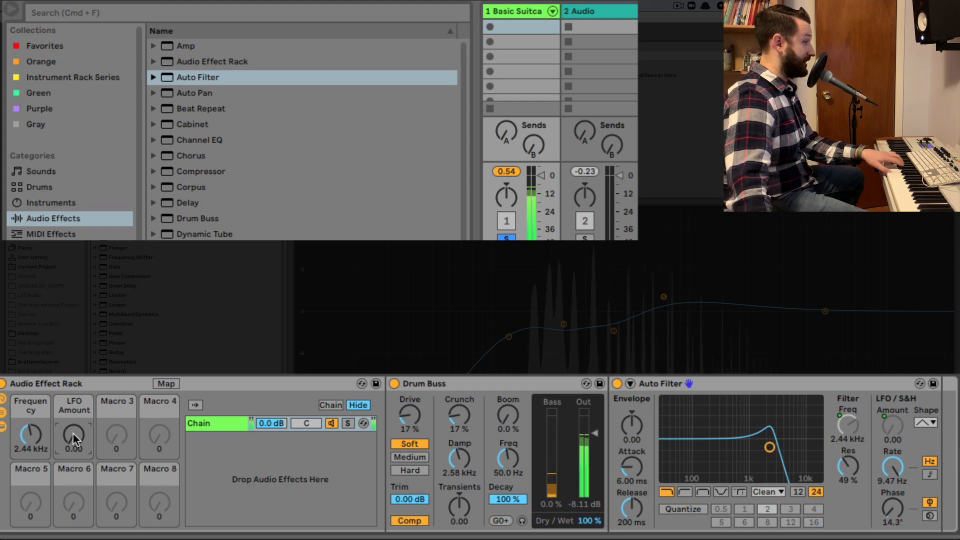
left_click_drag(73, 433, 73, 419)
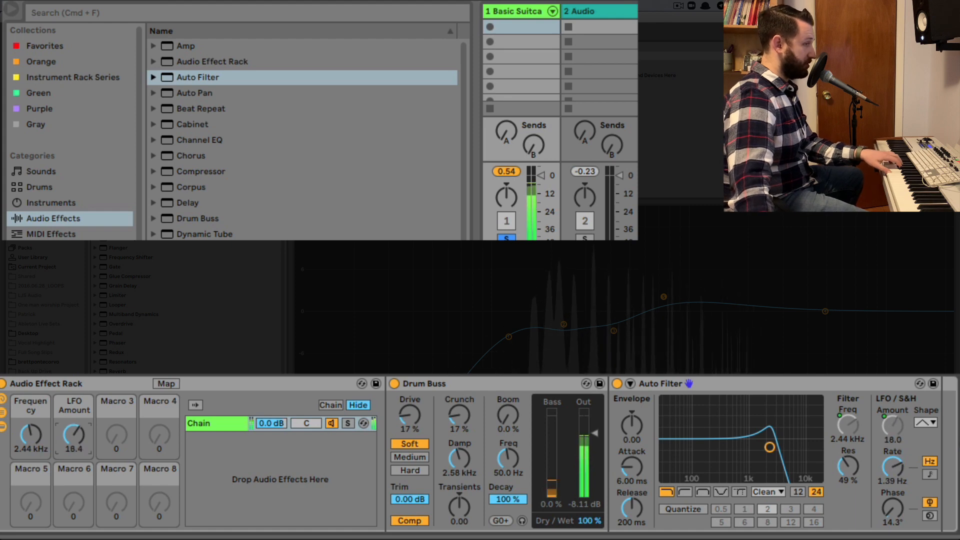
left_click_drag(74, 433, 32, 437)
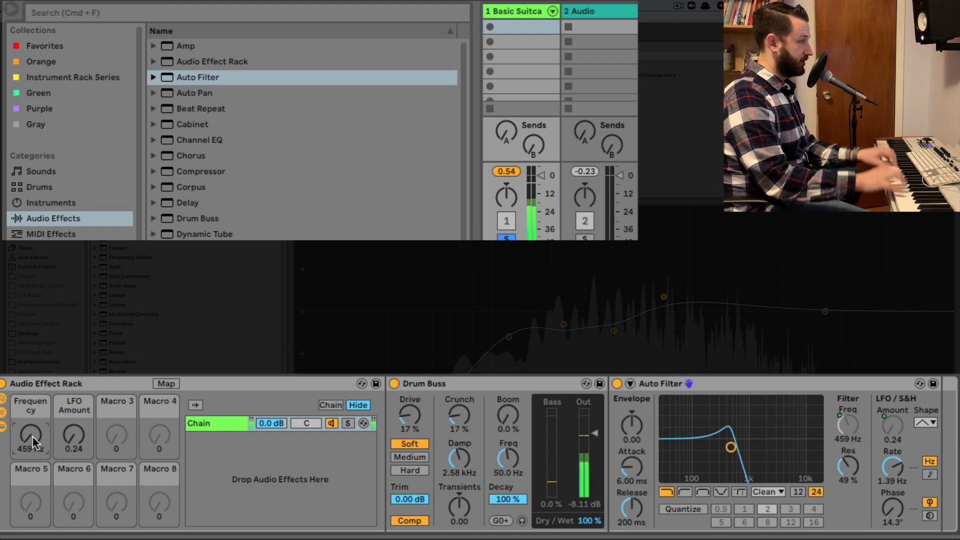
left_click_drag(34, 434, 34, 414)
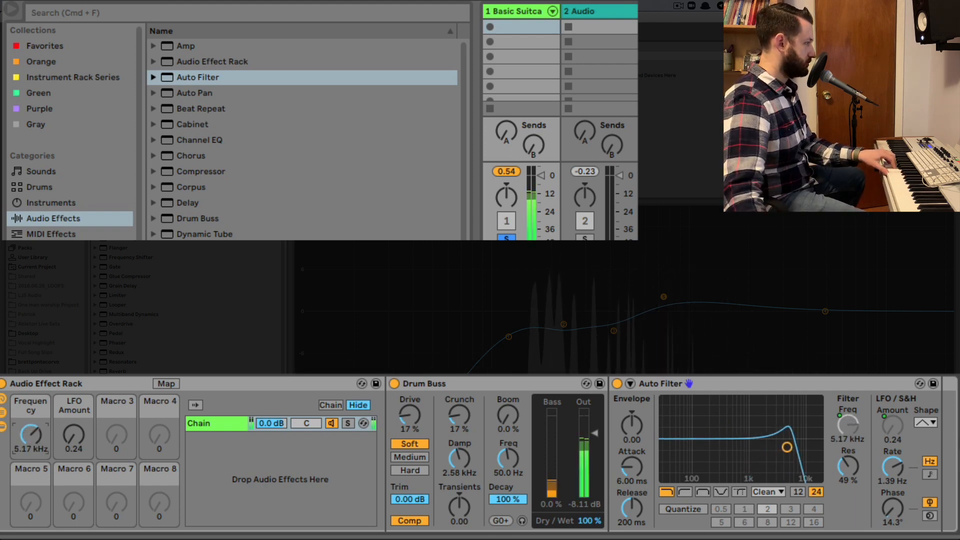
Map Auto Filter's on/off switch to the Frequency macro with minimum 1, and sweep that macro down to 406 Hz and up to 17.6 kHz.
left_click(166, 384)
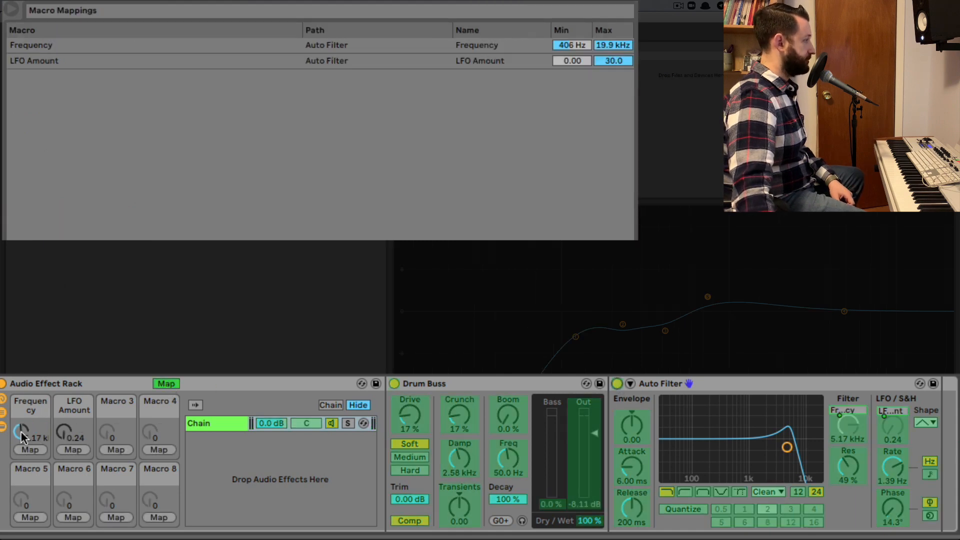
left_click(24, 446)
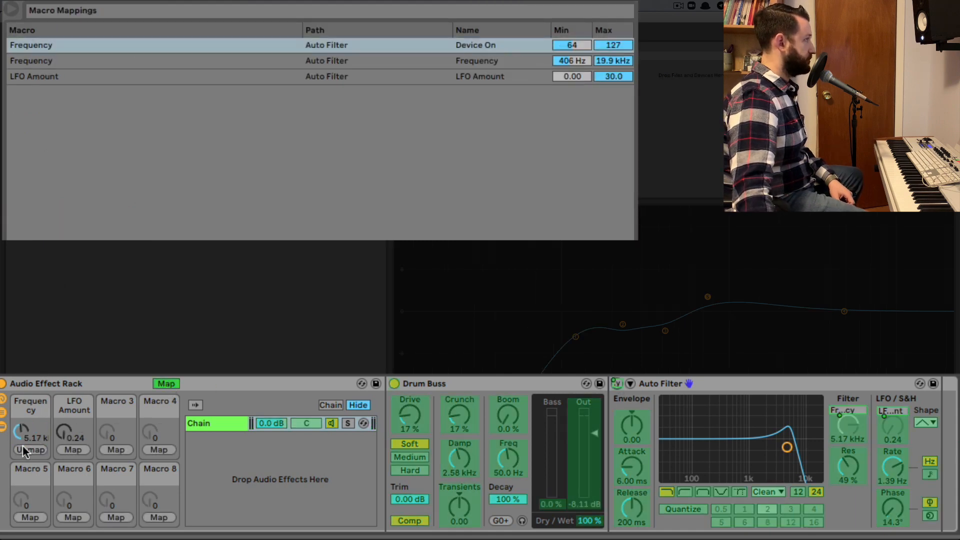
left_click(563, 44)
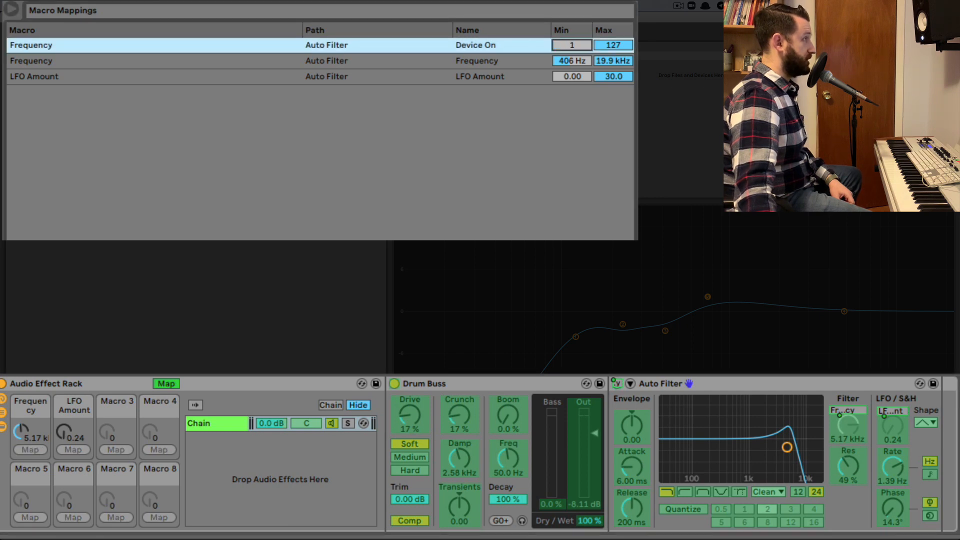
left_click(174, 381)
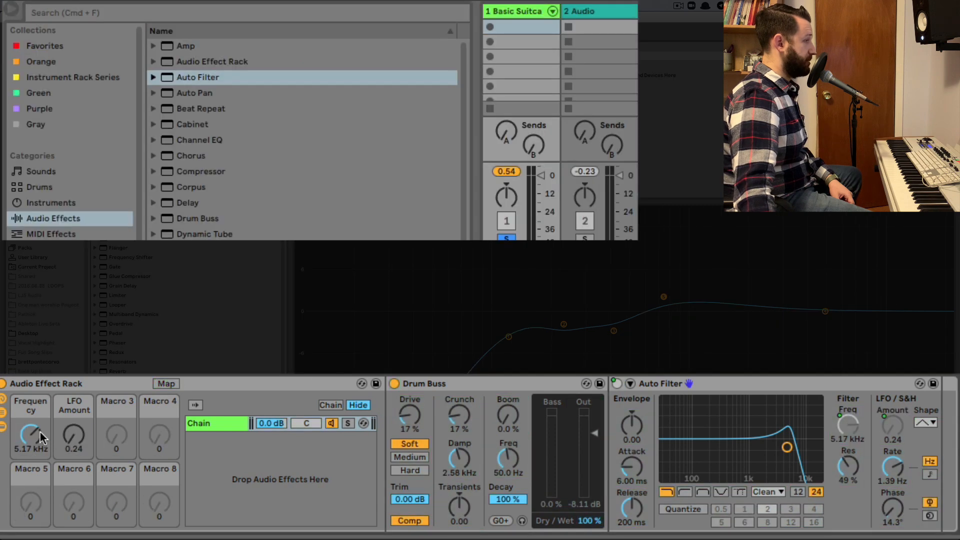
left_click_drag(39, 431, 40, 483)
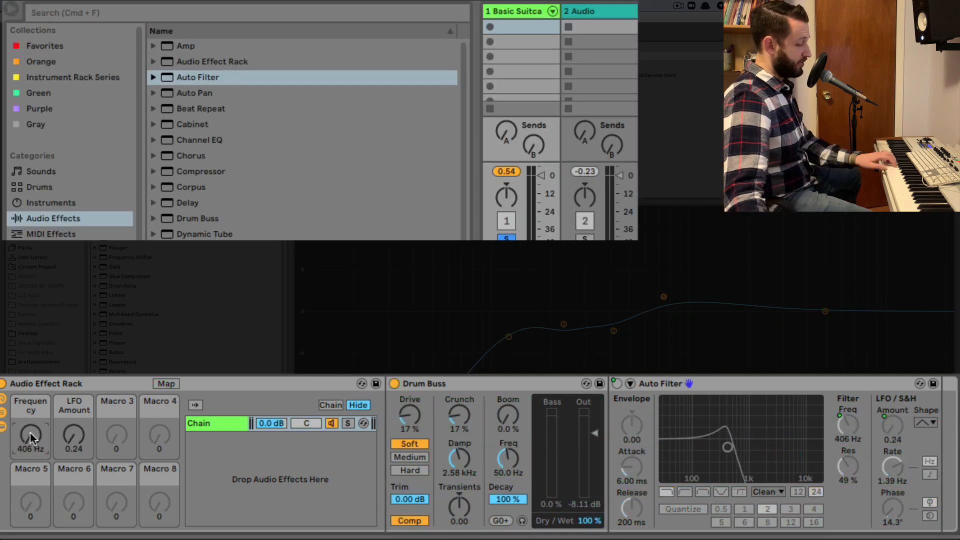
left_click_drag(30, 433, 30, 398)
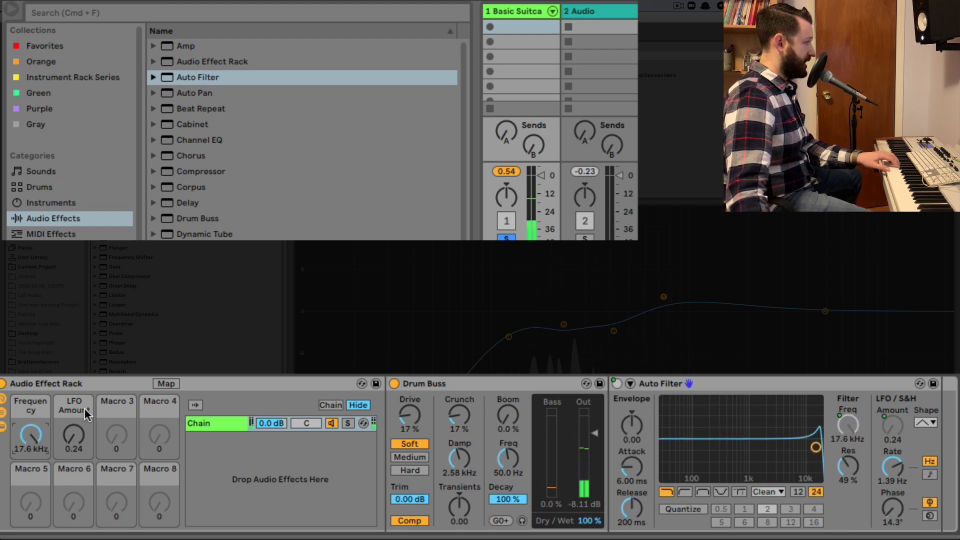
Map Drum Buss's Drive to Macro 5 with a maximum of 17%.
left_click(469, 386)
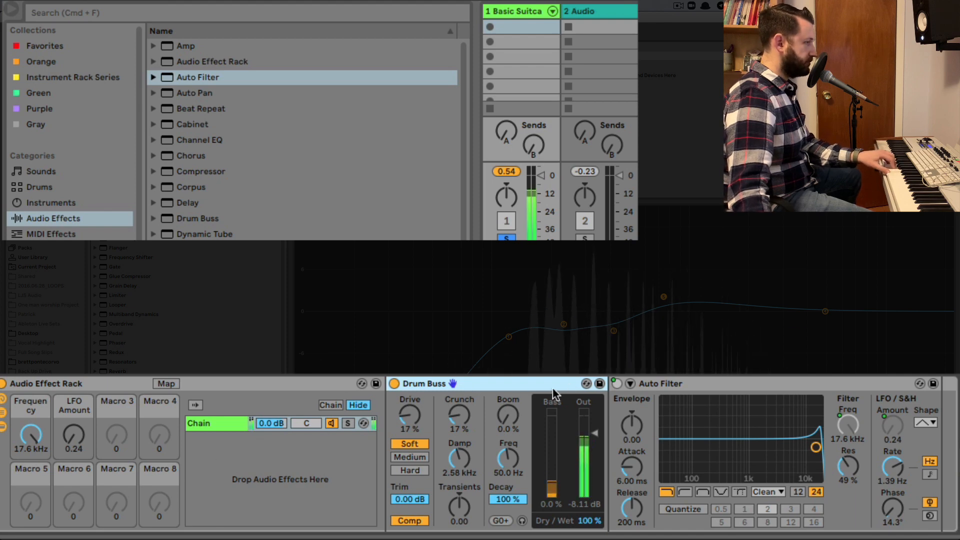
left_click(173, 385)
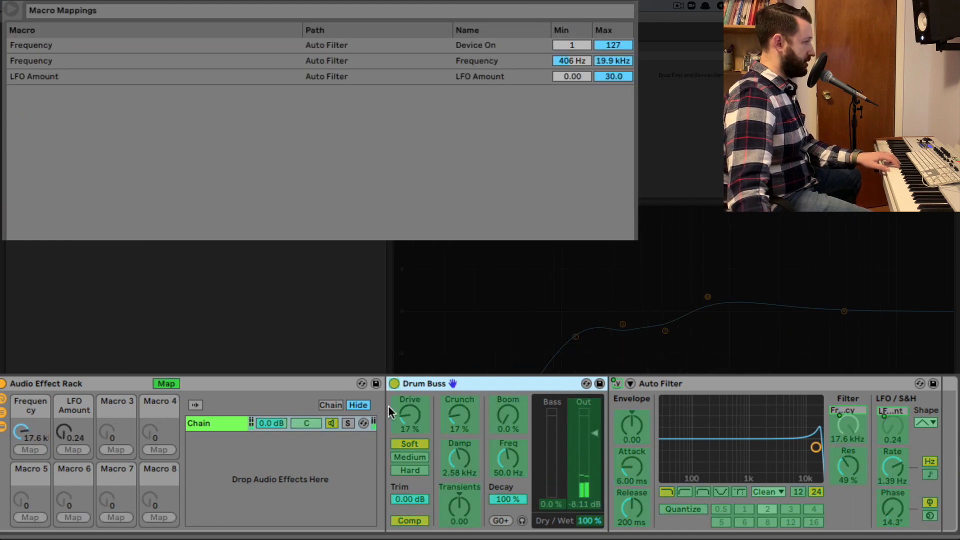
left_click(410, 413)
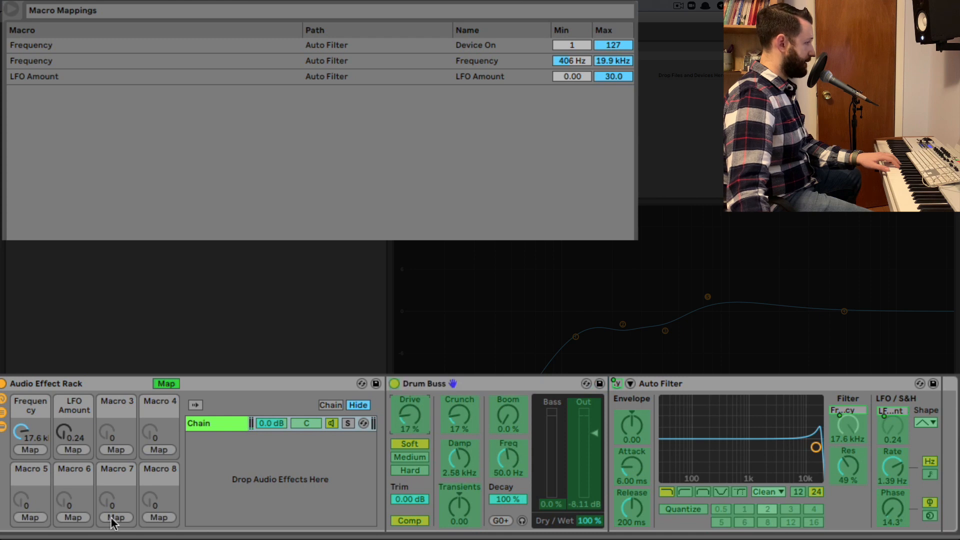
left_click(33, 518)
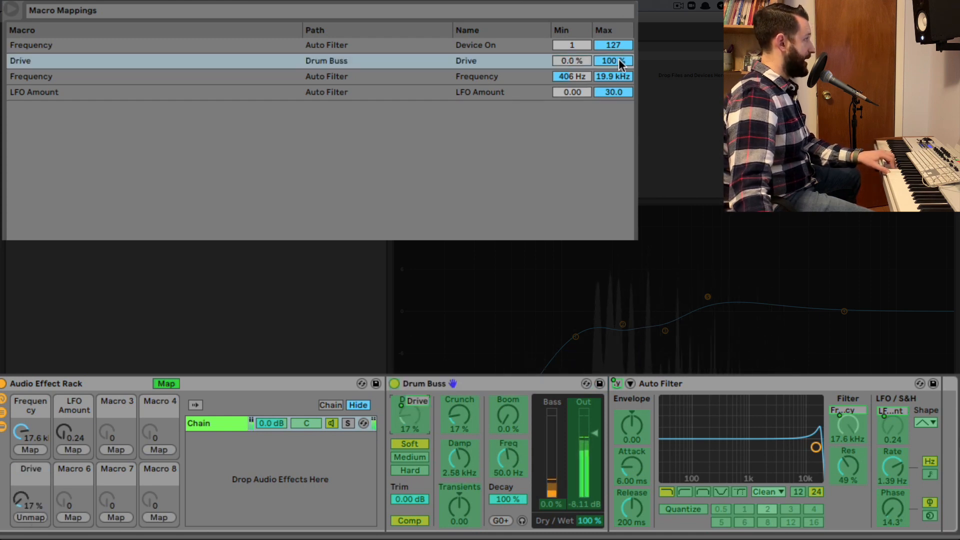
left_click_drag(619, 58, 619, 80)
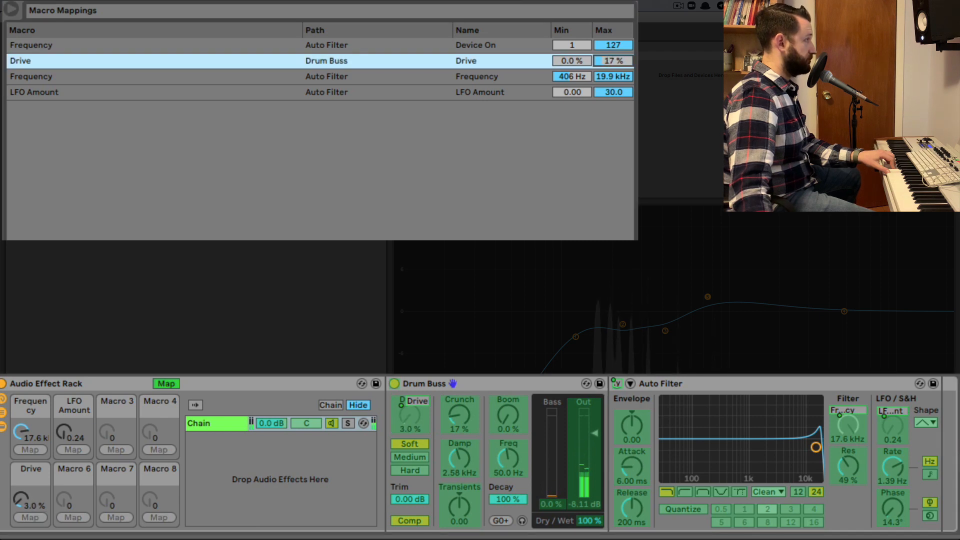
left_click(164, 384)
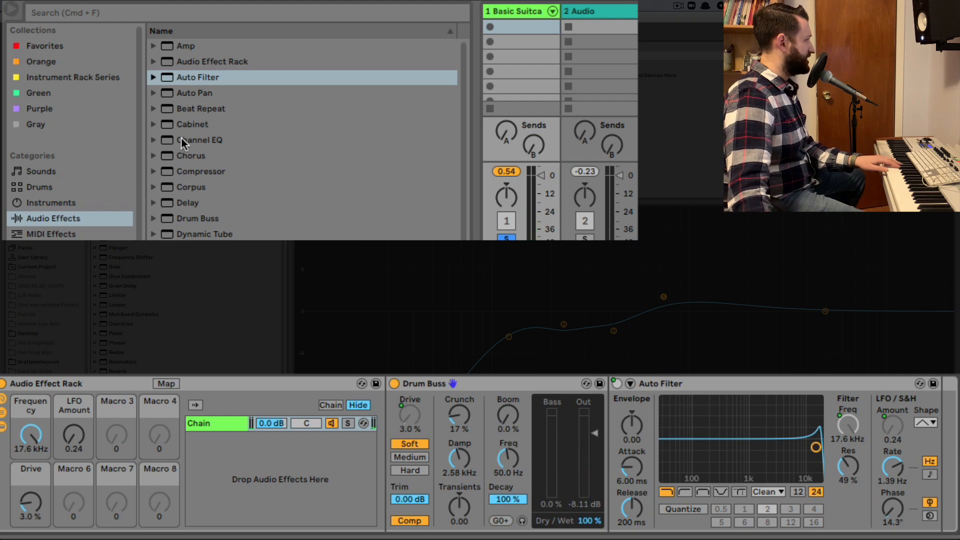
Insert an EQ Eight between Drum Buss and Auto Filter and turn on its audition mode.
left_click_drag(258, 286, 618, 415)
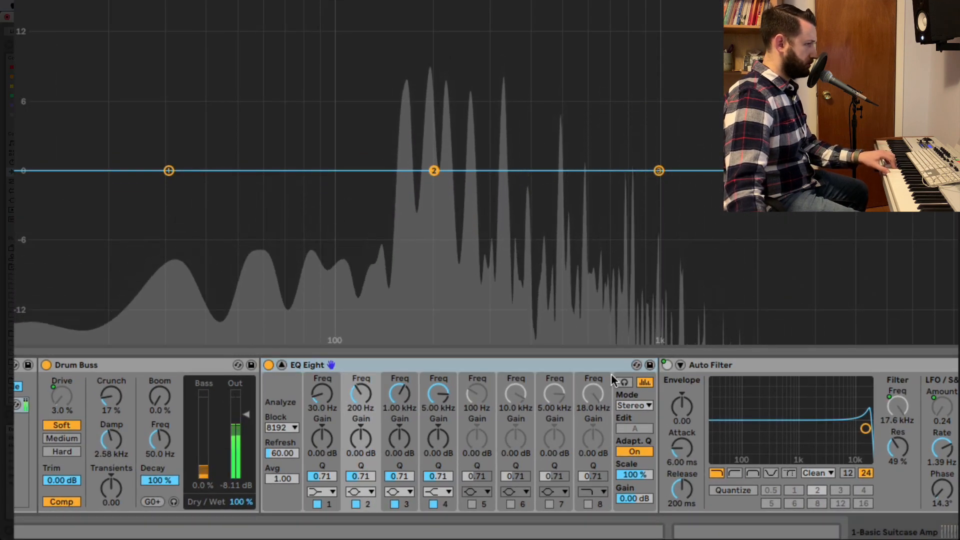
left_click(624, 383)
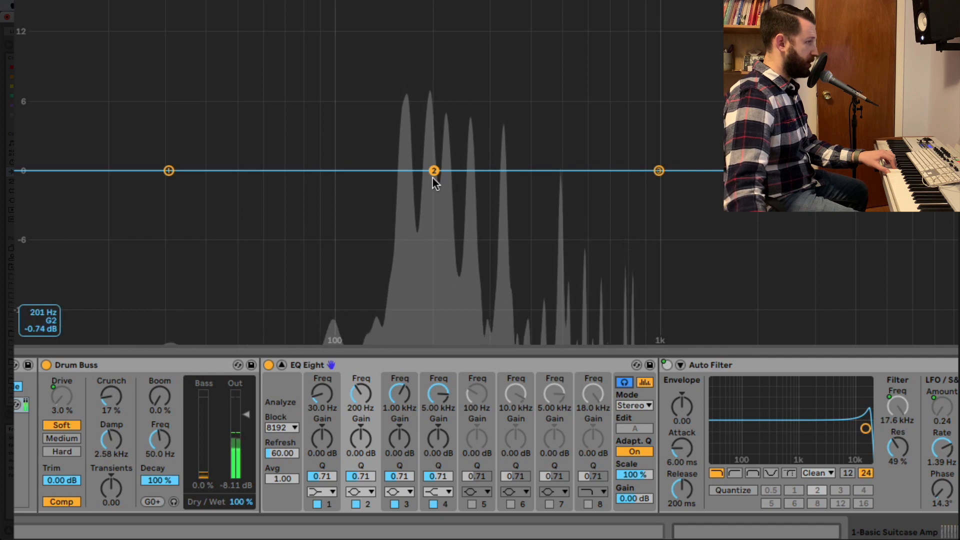
Set EQ Eight's band 2 to 192 Hz, -3.44 dB and Q 1.46, and compare the sound with the EQ bypassed and active.
left_click_drag(434, 171, 434, 114)
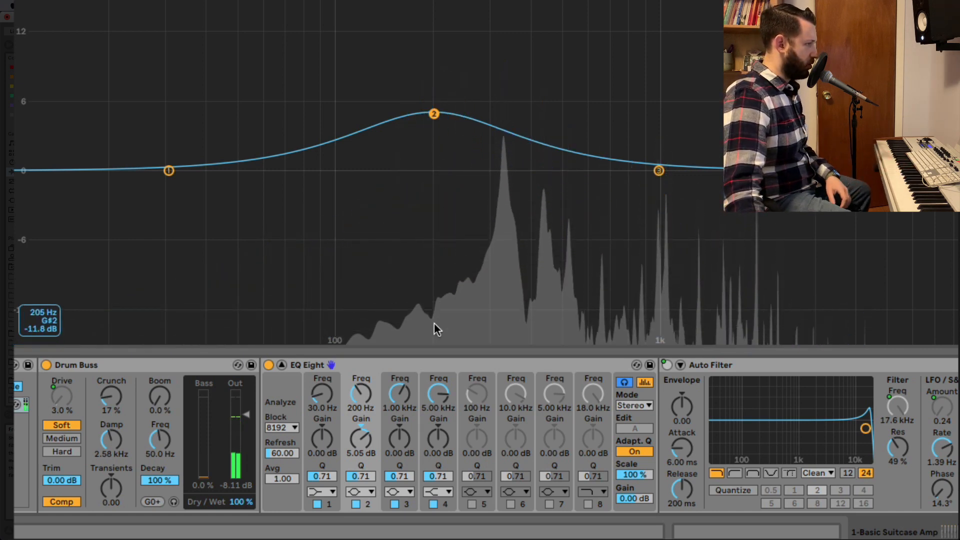
mouse_move(350, 452)
left_mouse_down()
mouse_move(350, 485)
mouse_move(360, 455)
left_mouse_up()
left_click_drag(432, 212, 429, 206)
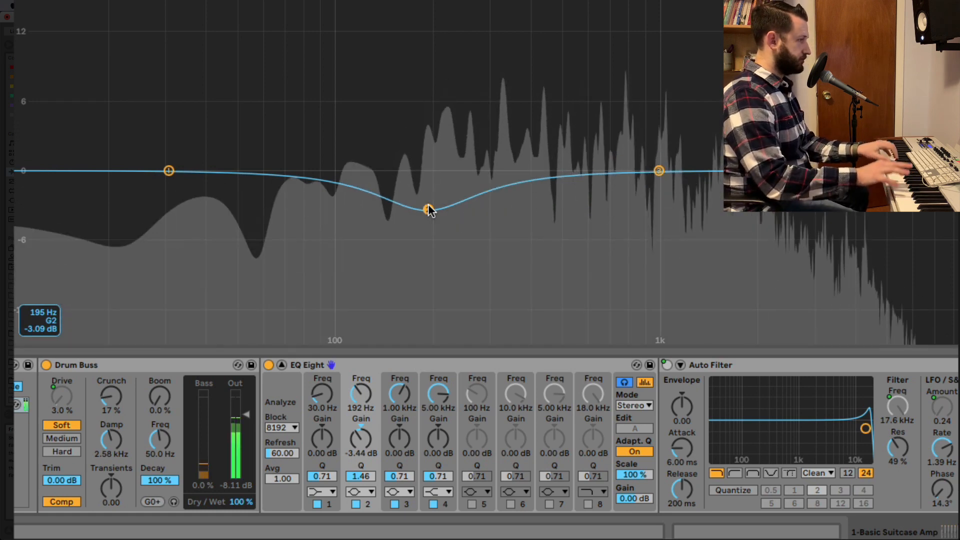
left_click(268, 365)
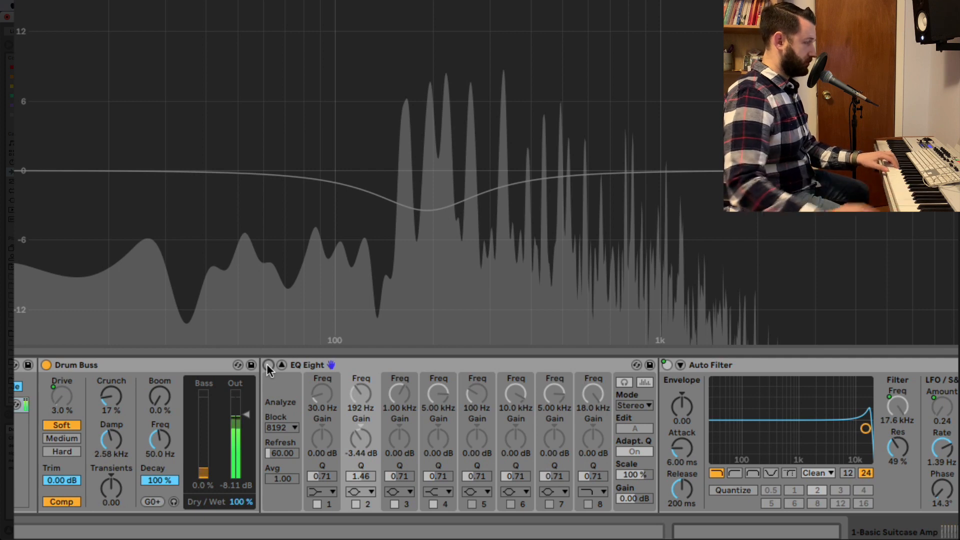
left_click(268, 365)
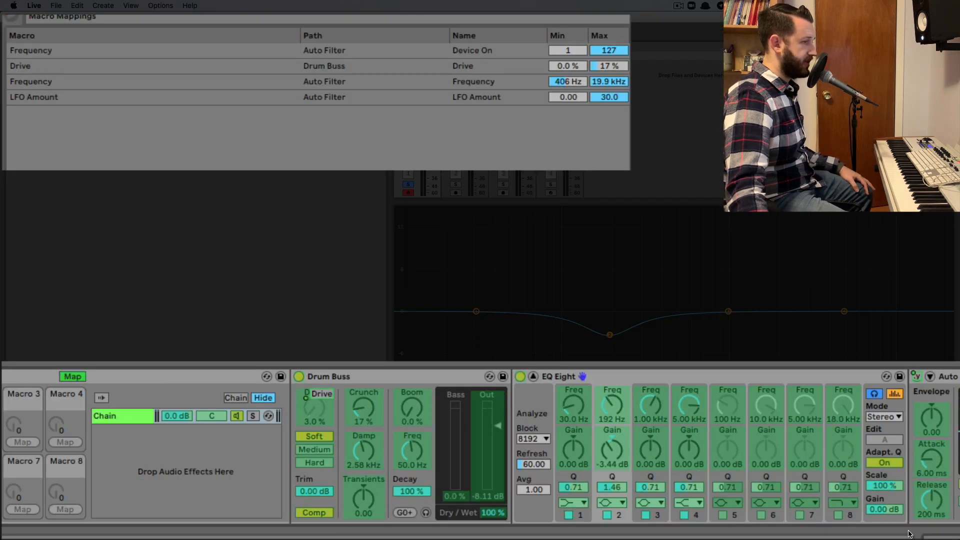
Map EQ Eight's on/off switch to the Drive macro with minimum 1, and lower the Frequency macro to 684 Hz.
scroll(480, 448, "left", 4)
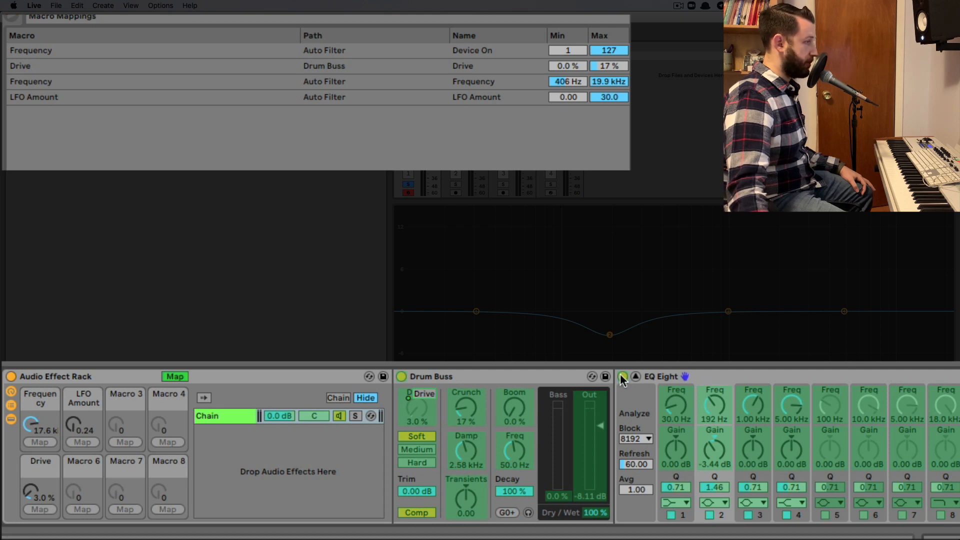
left_click(40, 509)
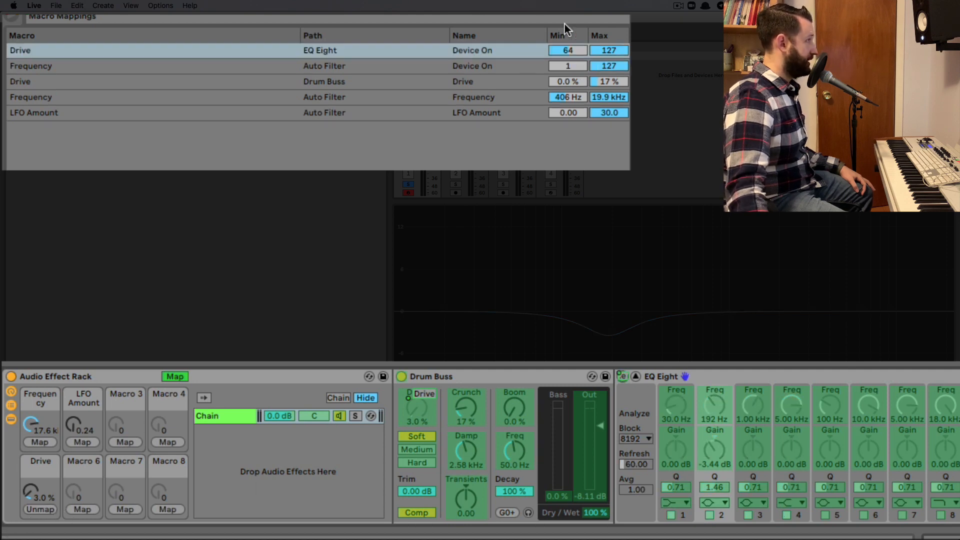
left_click_drag(573, 51, 572, 95)
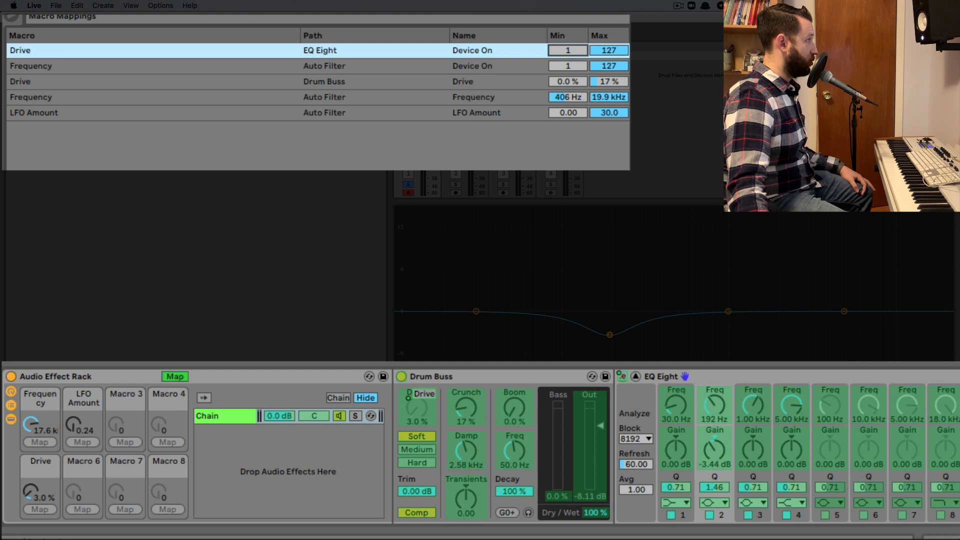
left_click(182, 377)
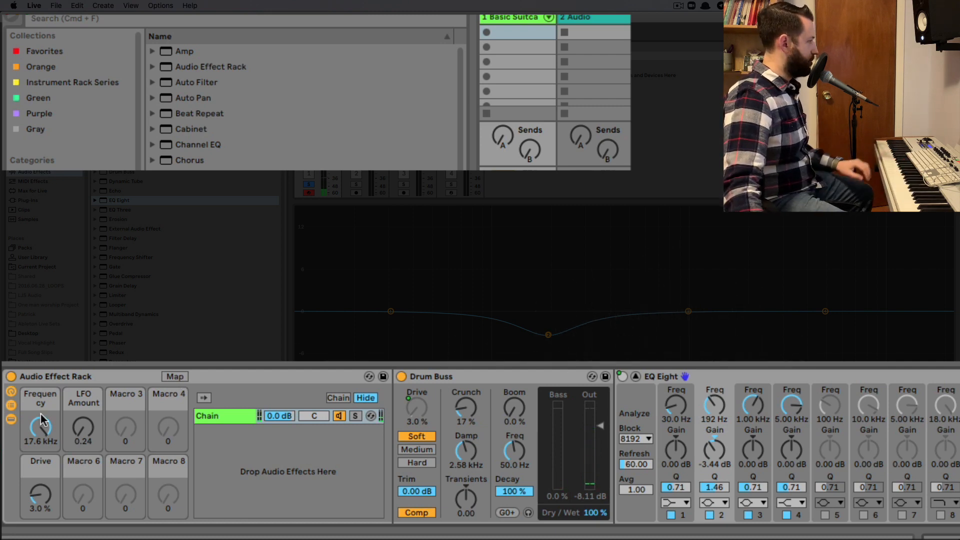
left_click_drag(52, 430, 52, 462)
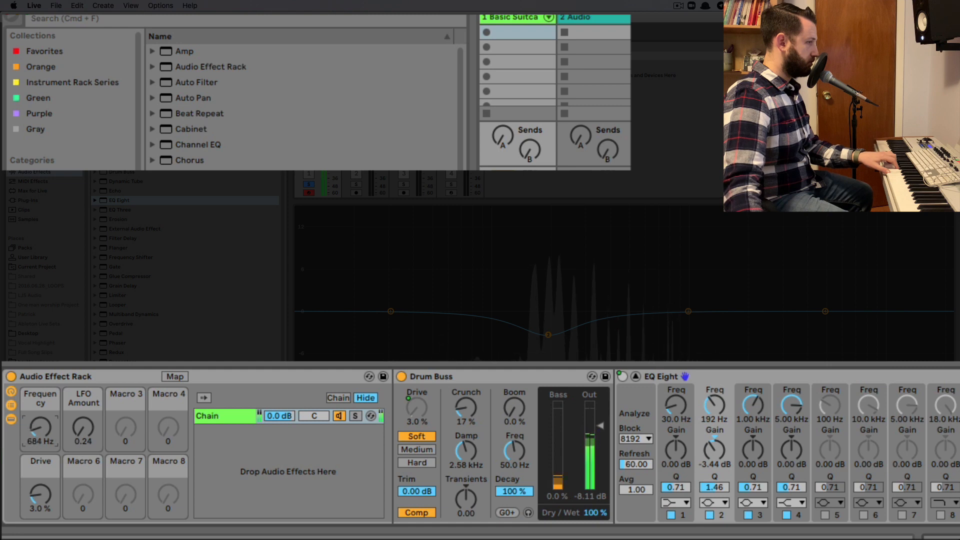